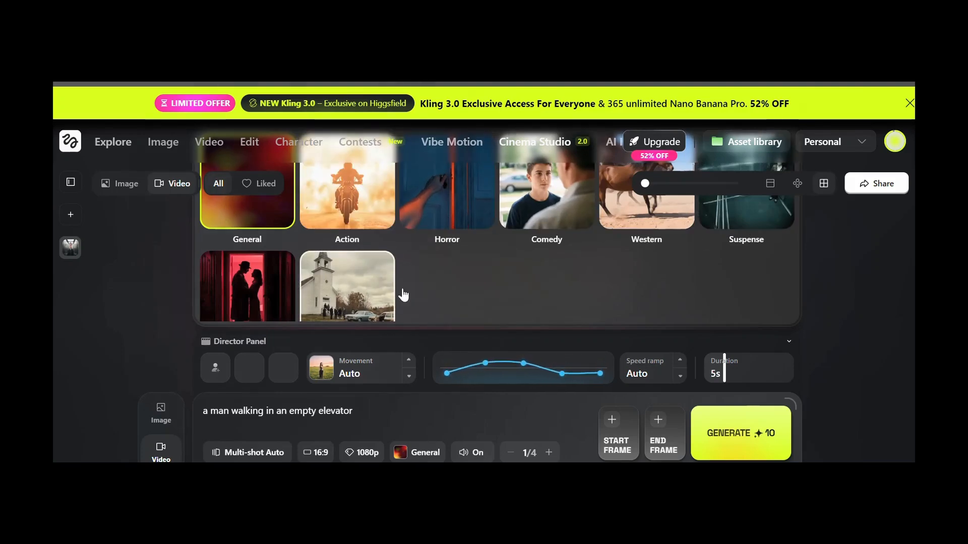
- Choose the Suspense genre for the elevator video
click(745, 222)
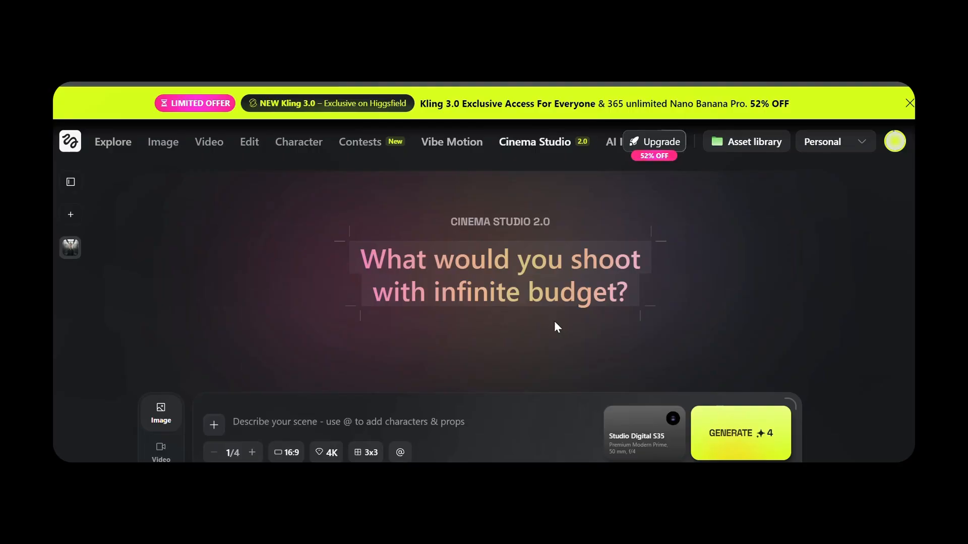
- Enter the scene prompt "a man walking inside an empty elevator" and set the image count to four
click(251, 423)
text(a man walking t)
key(BackSpace)
text(inside an empty elevator)
triple_click(251, 453)
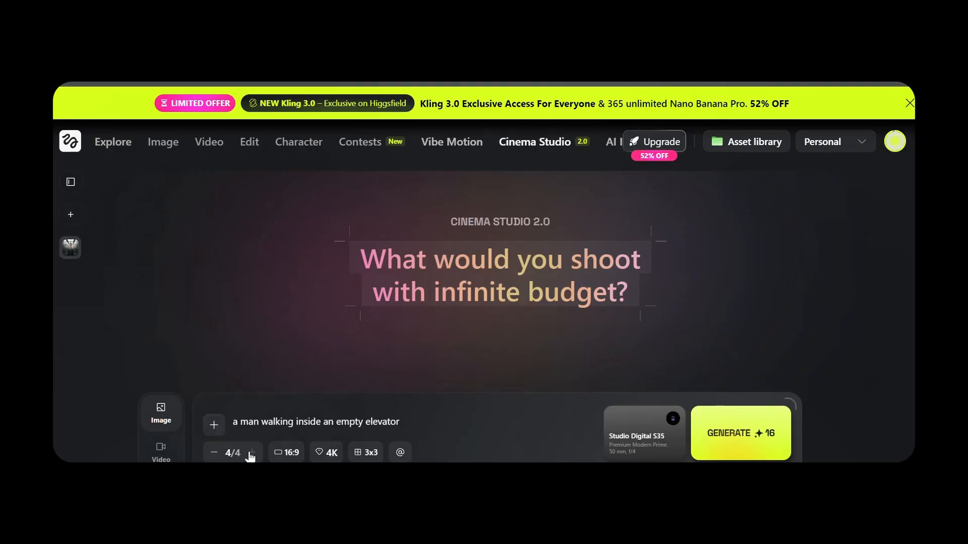
- Keep the 16:9 aspect ratio and set the image resolution to 2K
click(287, 453)
click(287, 453)
click(326, 455)
click(344, 398)
click(365, 457)
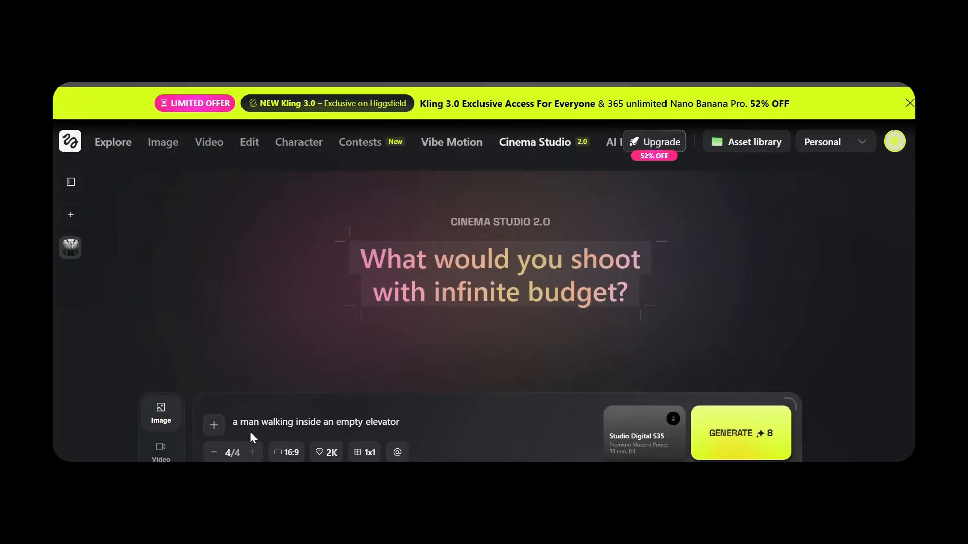
- Set the camera to Premium Large Format Digital with a 35 mm focal length and generate the images
click(644, 439)
scroll(467, 272, down, 1)
scroll(661, 262, up, 1)
click(740, 434)
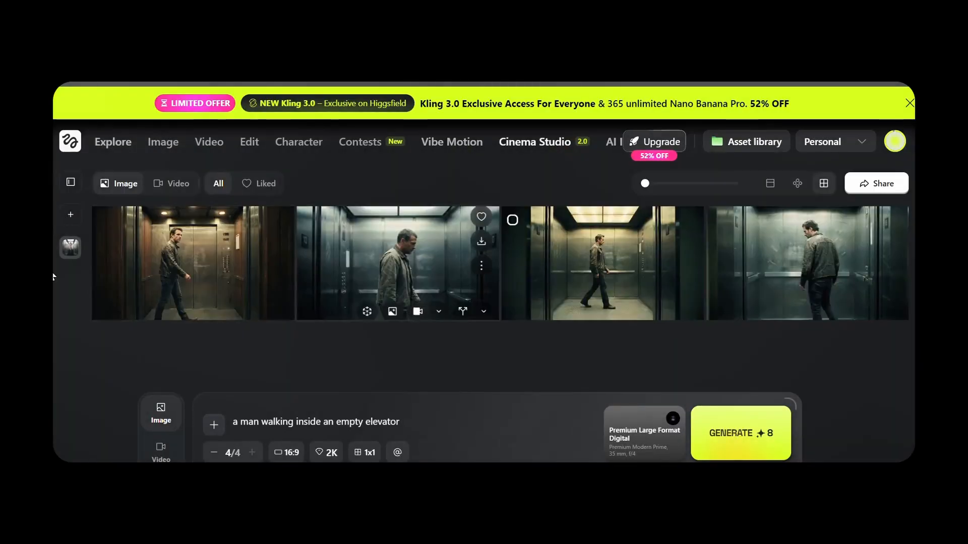
- Preview the first generated elevator image and open its animation options
click(193, 262)
click(93, 210)
mouse_move(191, 312)
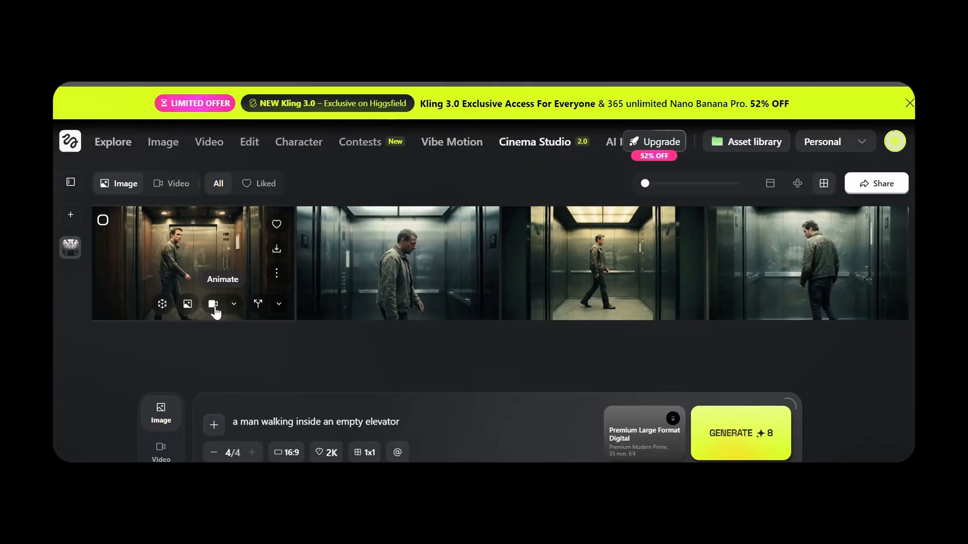
click(233, 304)
drag(295, 276, 398, 374)
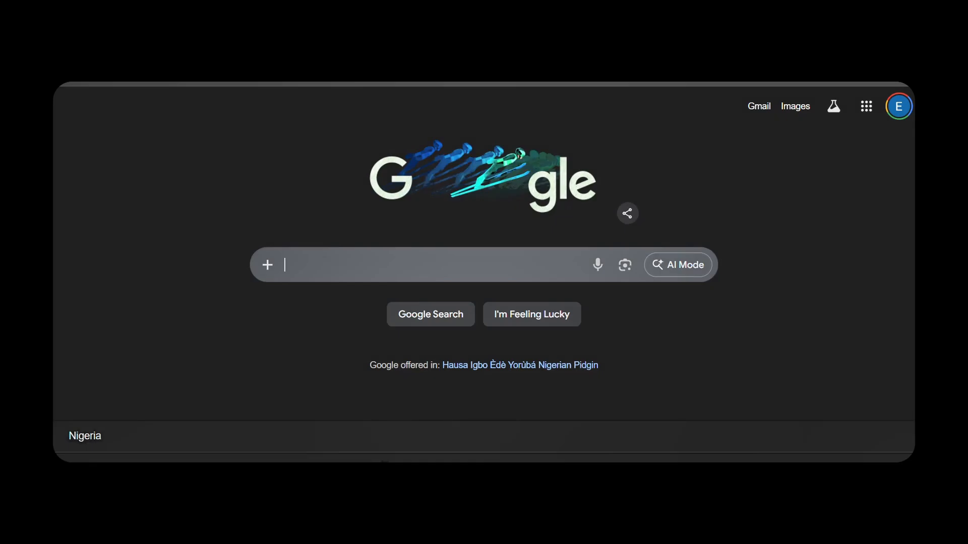
- Find the official Higgsfield site through a Google search for "higgsfield" and open its Cinema Studio
text(higgsfield)
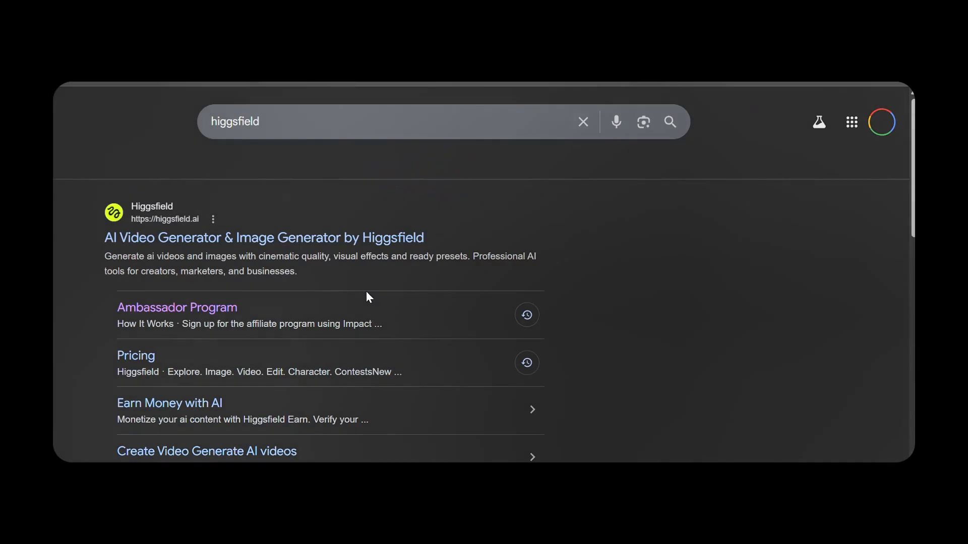
key(Return)
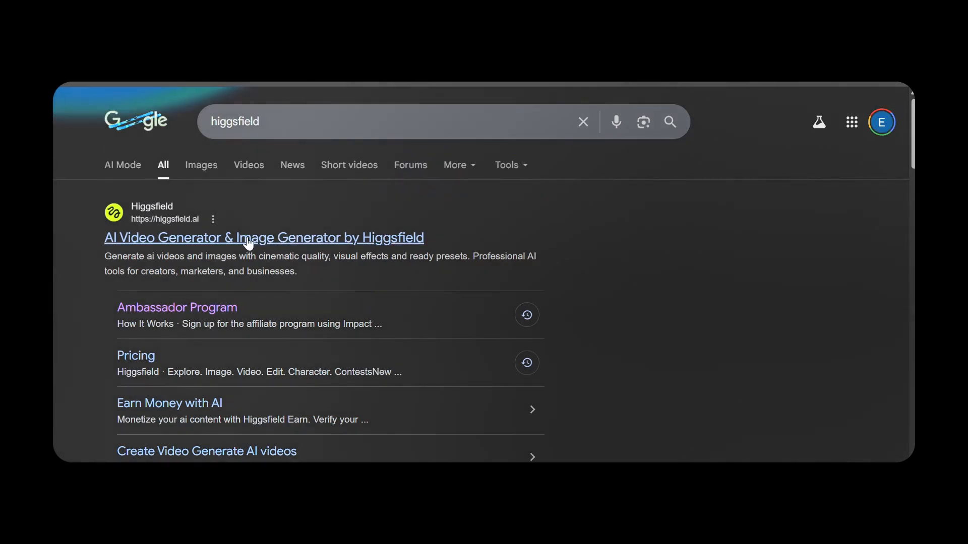
click(298, 238)
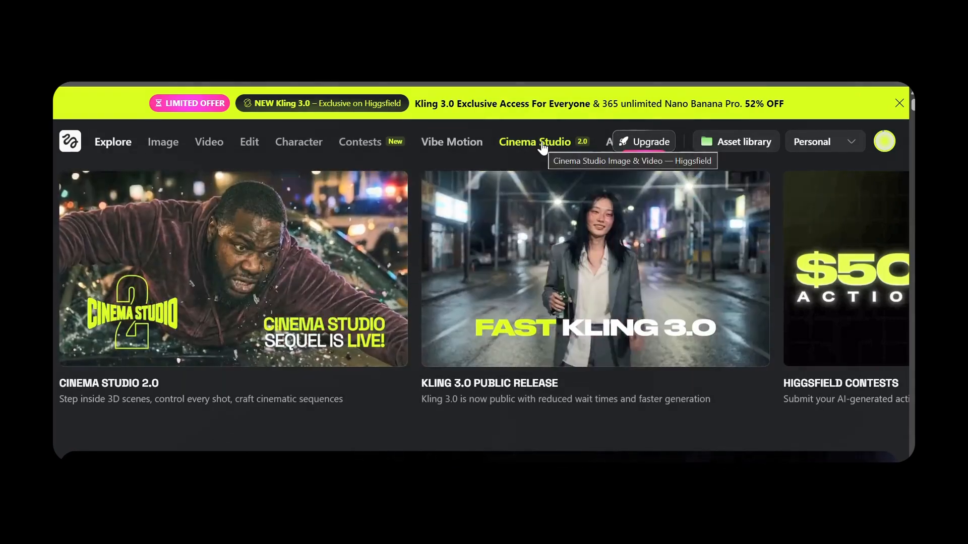
click(541, 146)
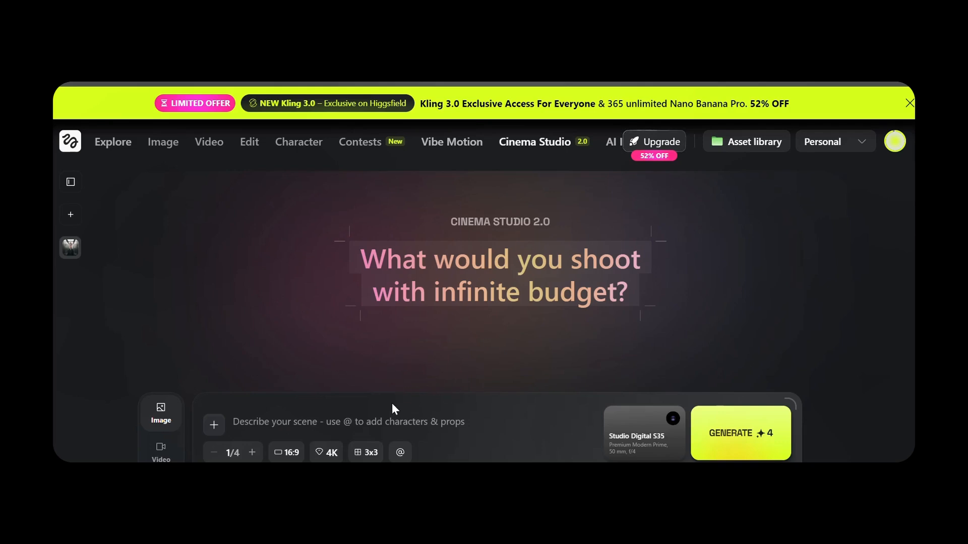
- Describe the image scene as "a man walking inside an empty elevator"
click(250, 422)
text(a ma)
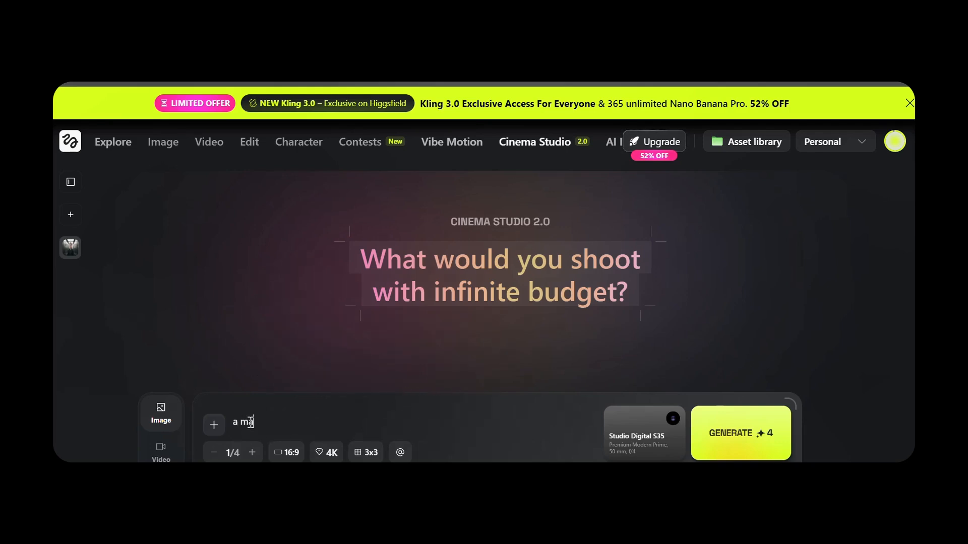
text(n walking inside an e)
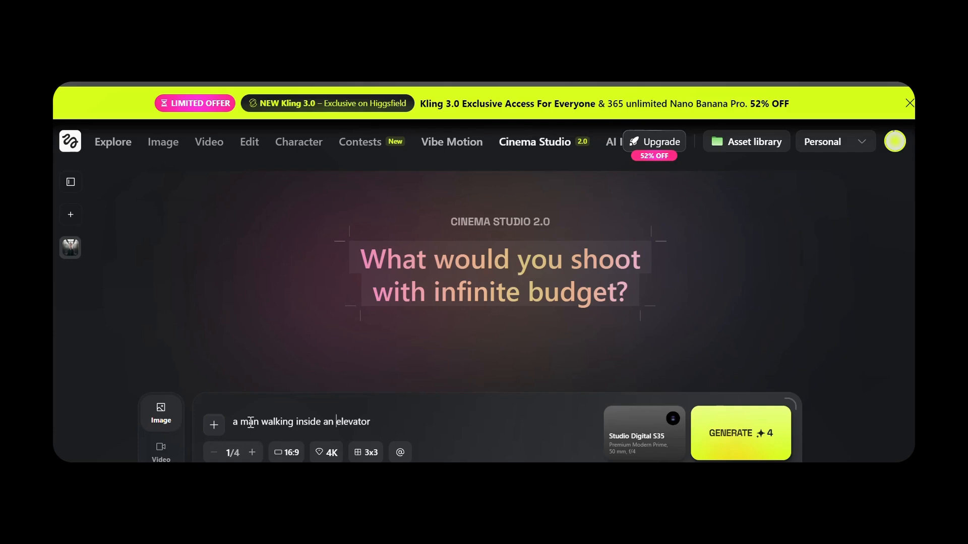
text(mpty e)
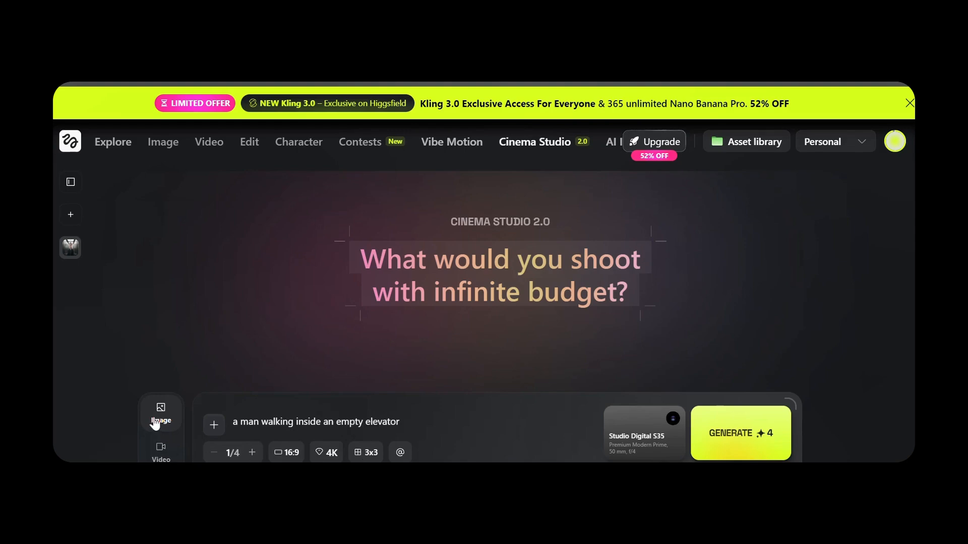
- Set the batch to four images and keep the cinematic 16:9 aspect ratio
click(251, 453)
click(251, 453)
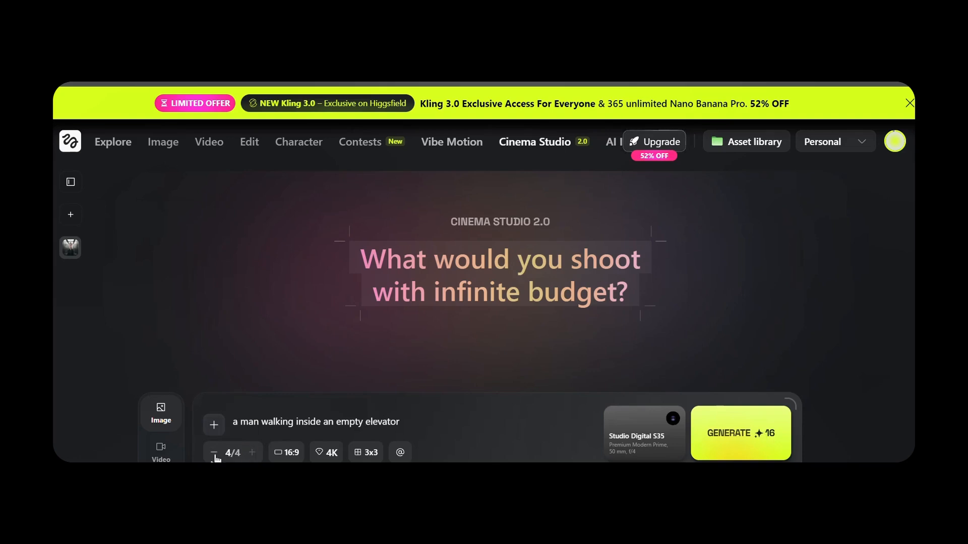
click(291, 453)
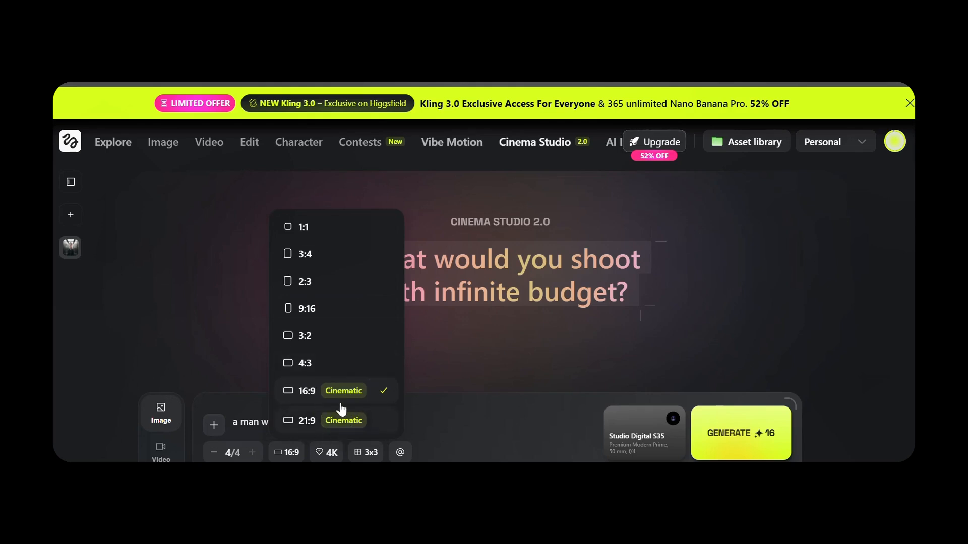
click(306, 398)
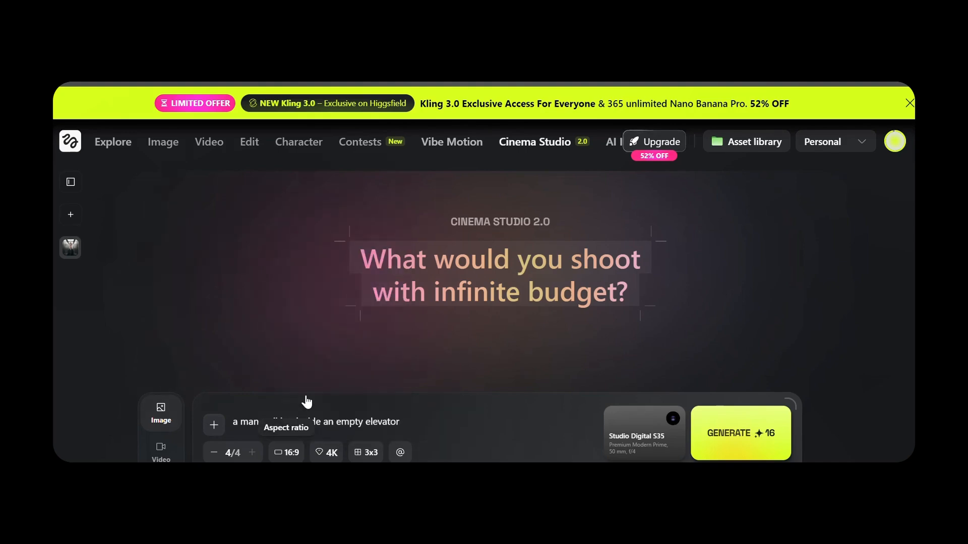
- Set the image resolution to 2K and the grid generation to 1x1
click(328, 455)
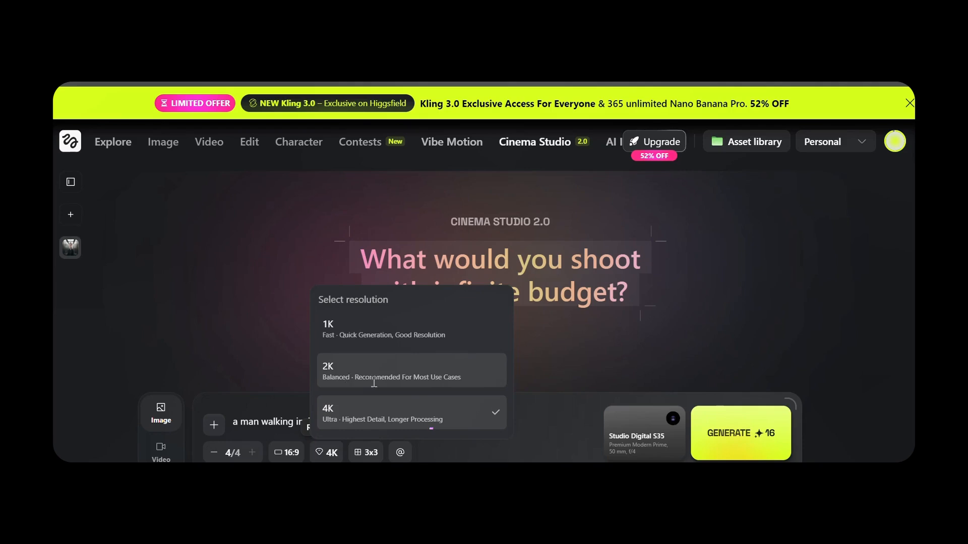
click(404, 379)
click(337, 456)
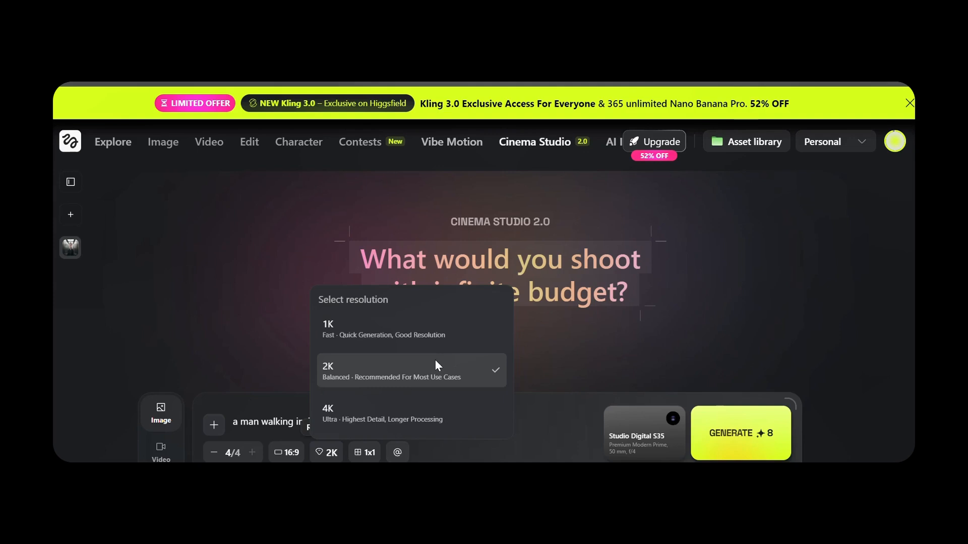
click(411, 376)
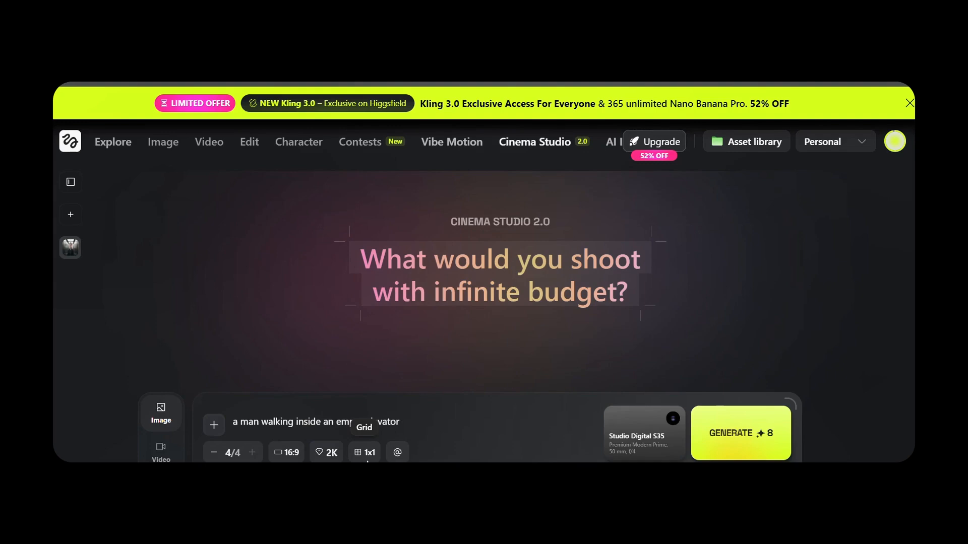
click(365, 453)
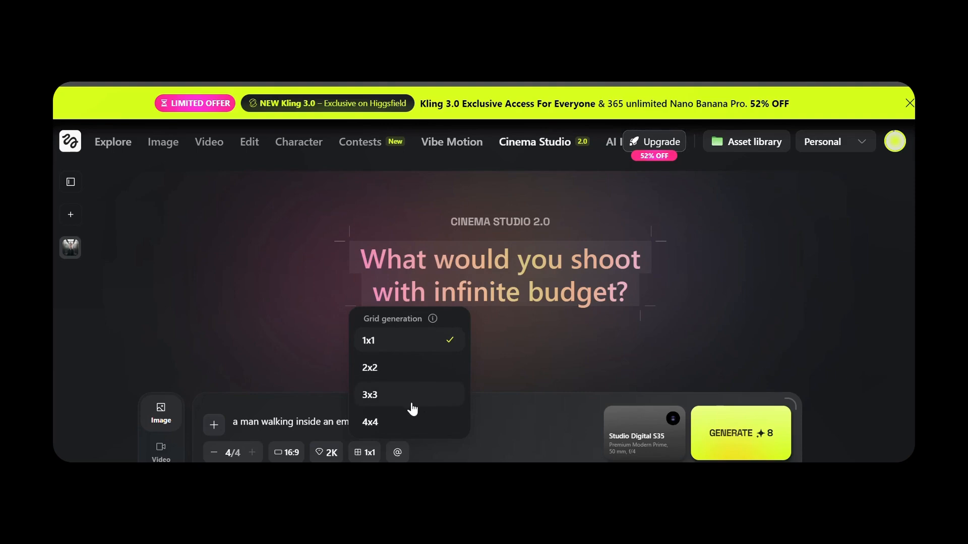
click(378, 345)
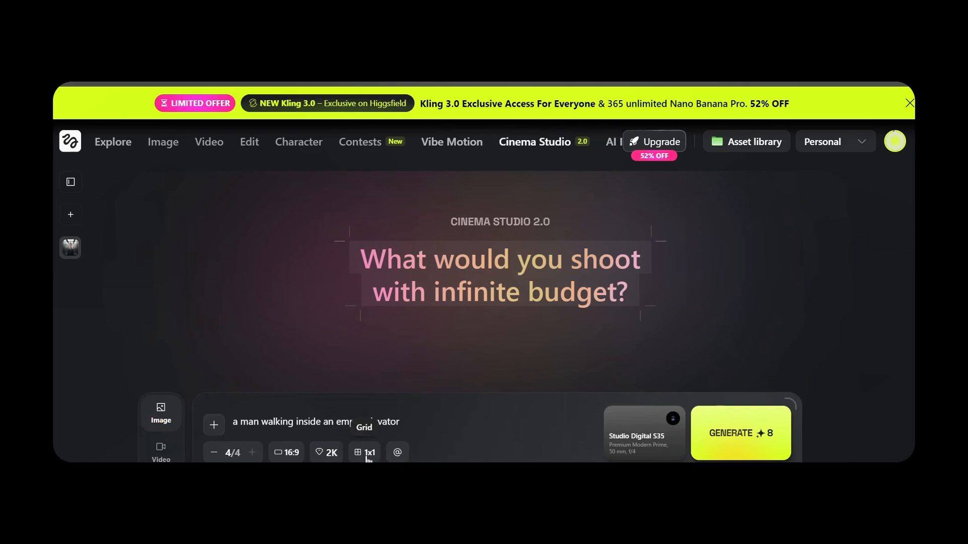
- Examine the form for creating a new reference element and close it without creating one
click(404, 458)
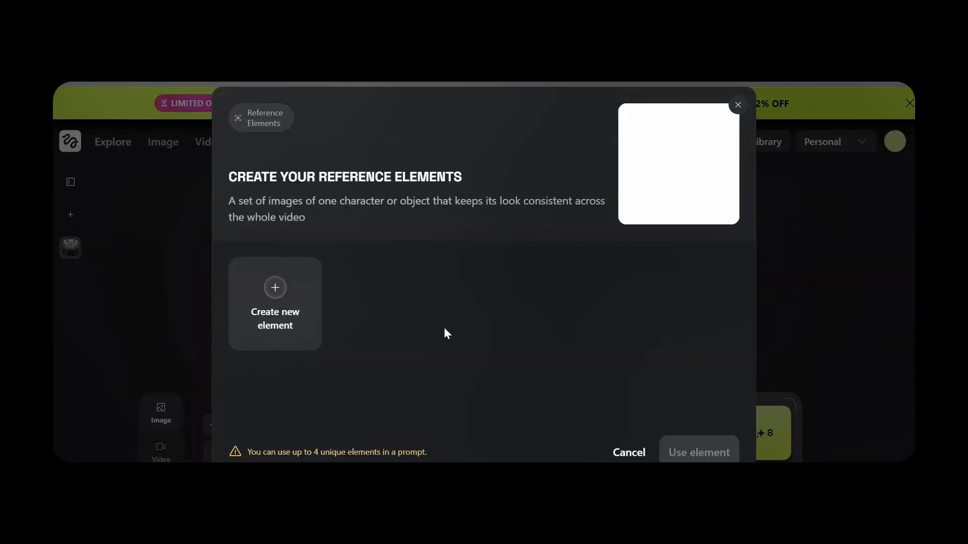
click(289, 327)
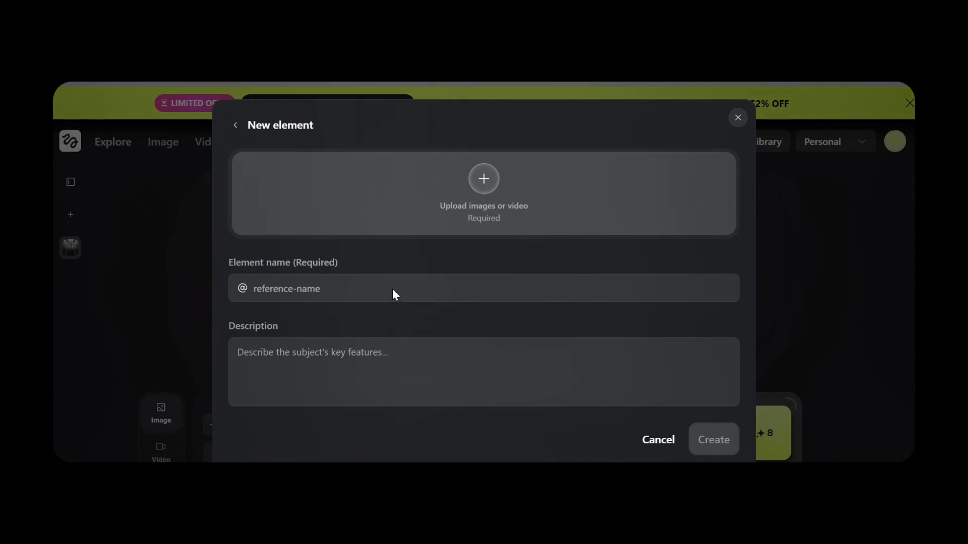
click(434, 460)
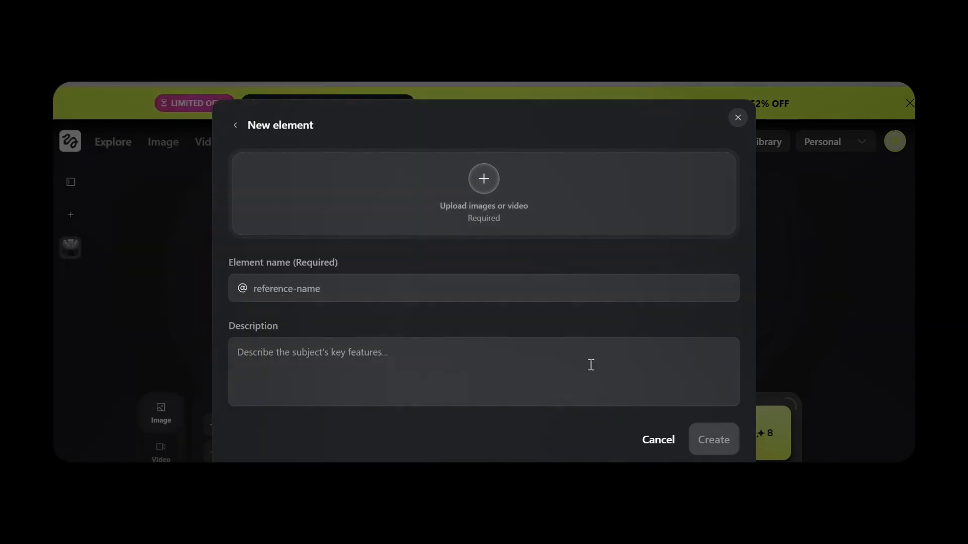
click(734, 120)
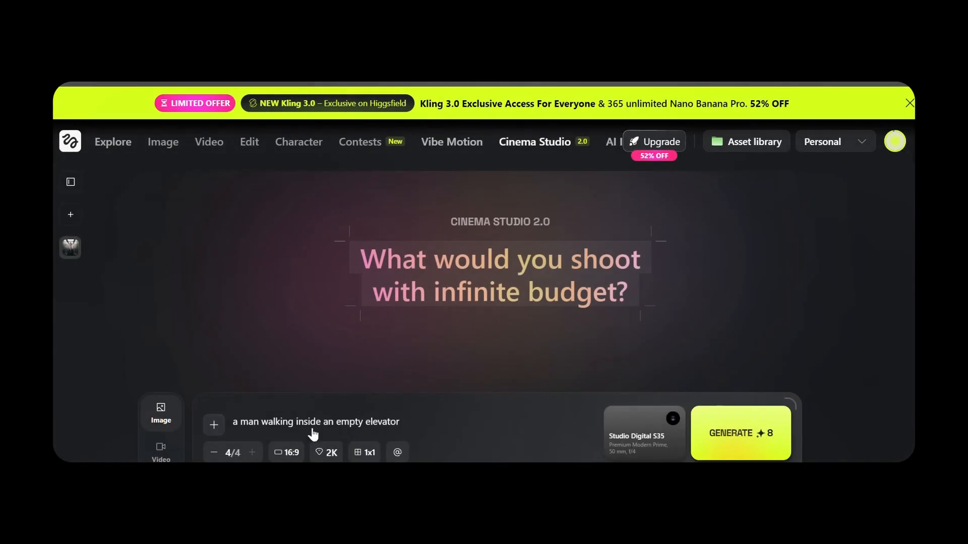
- Set the camera to Premium Large Format Digital and the lens to Premium Modern Prime
click(645, 443)
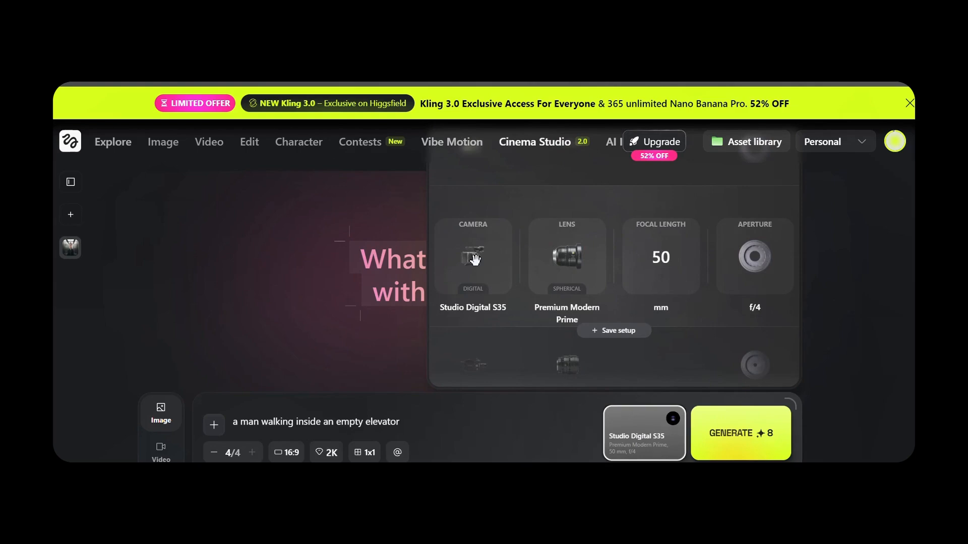
scroll(475, 257, down, 1)
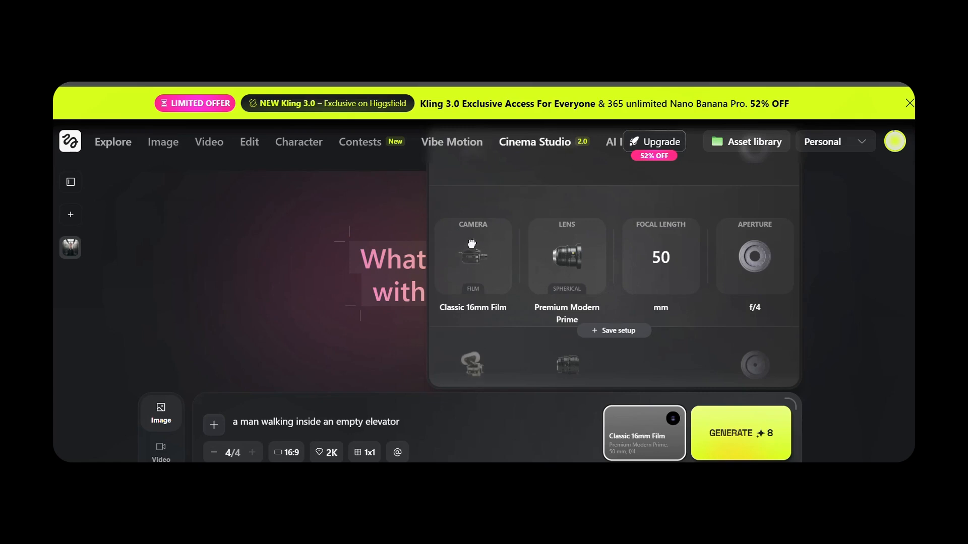
scroll(471, 244, down, 1)
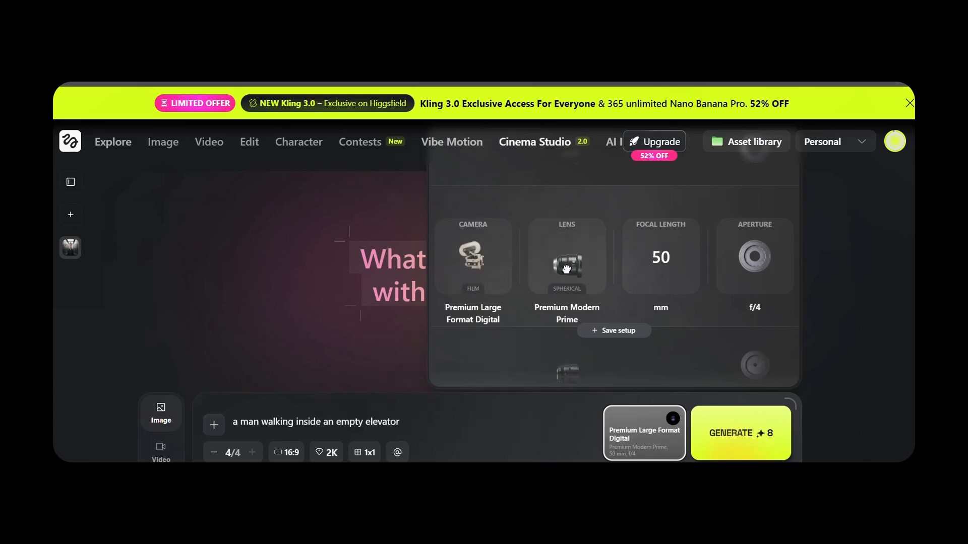
scroll(566, 265, down, 3)
scroll(569, 258, up, 1)
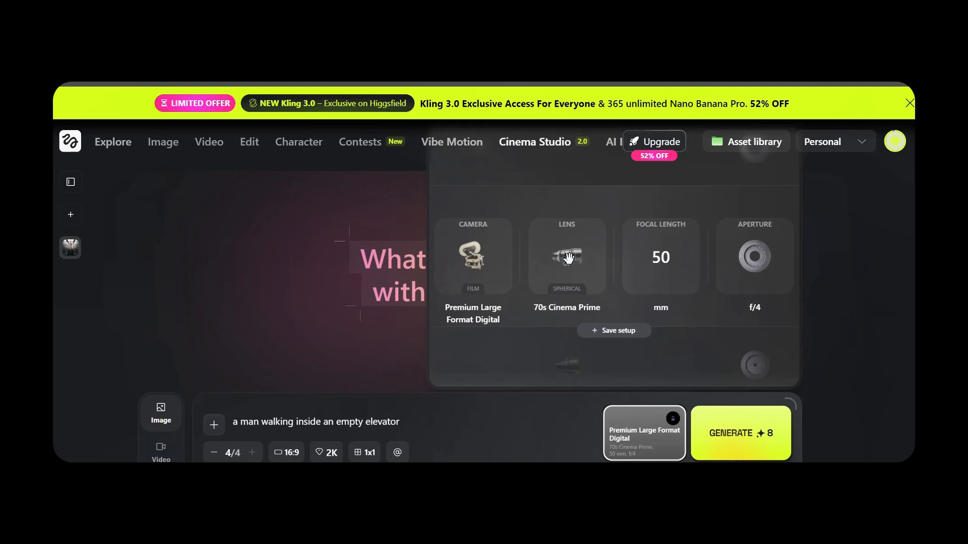
scroll(568, 258, up, 2)
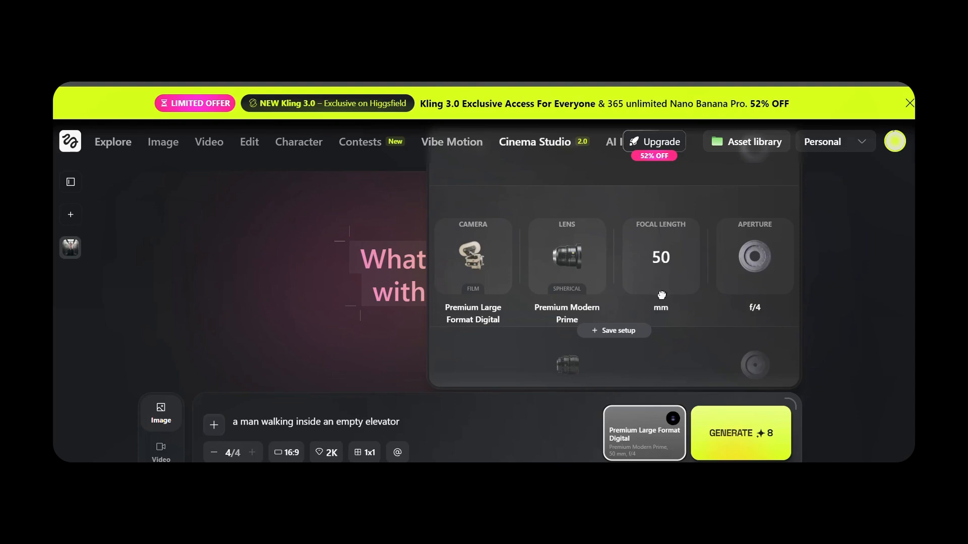
- Set the focal length to 35 mm with an f/4 aperture and generate the elevator images
scroll(662, 295, up, 1)
scroll(759, 262, down, 3)
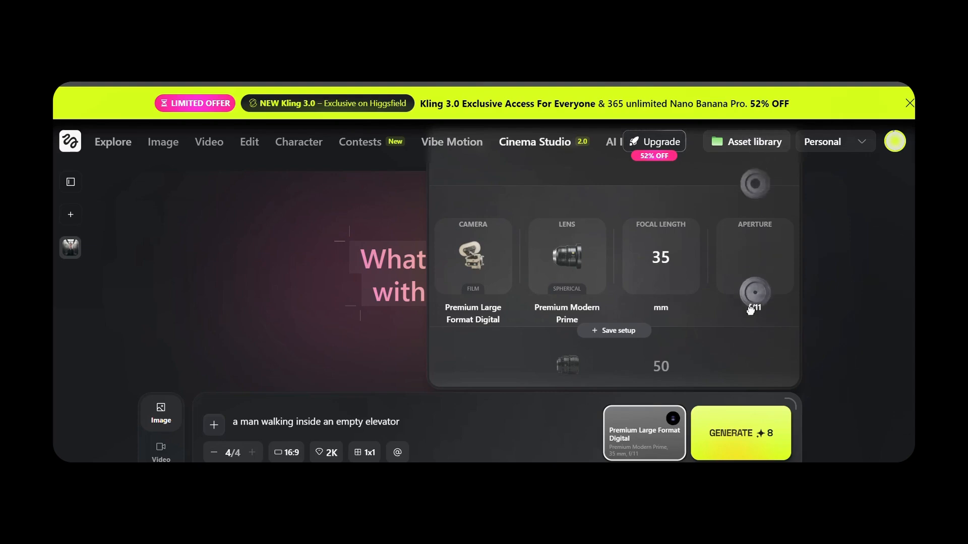
scroll(751, 258, up, 3)
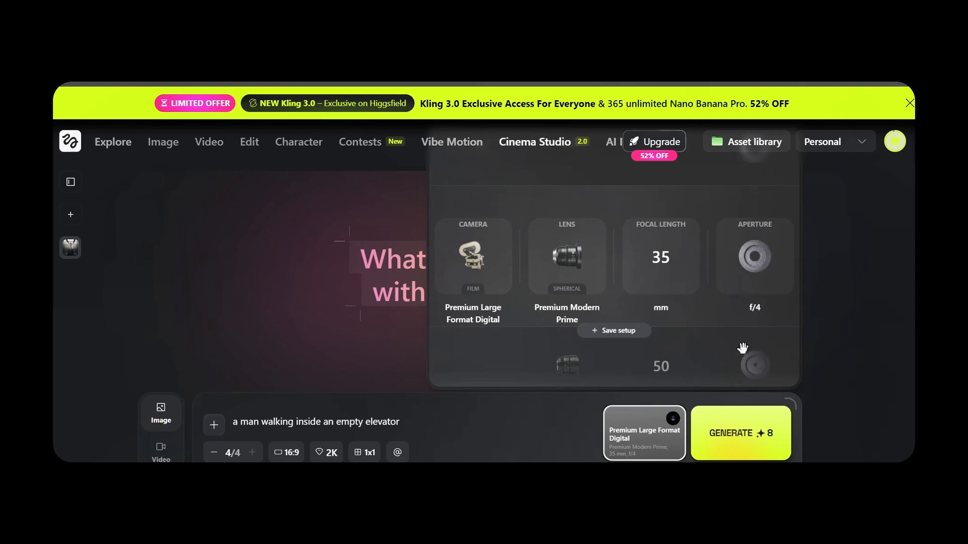
click(735, 444)
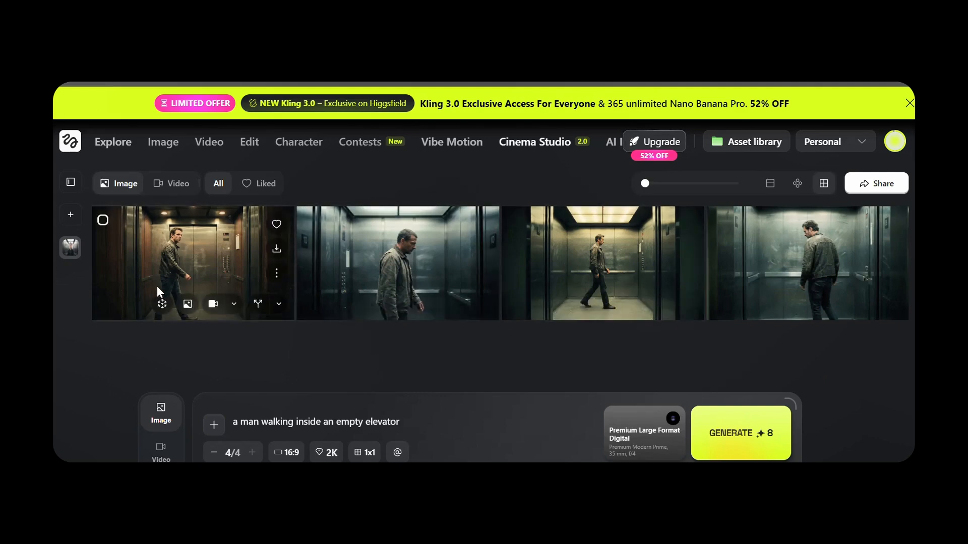
- View the first generated elevator image enlarged and return to the gallery
click(207, 260)
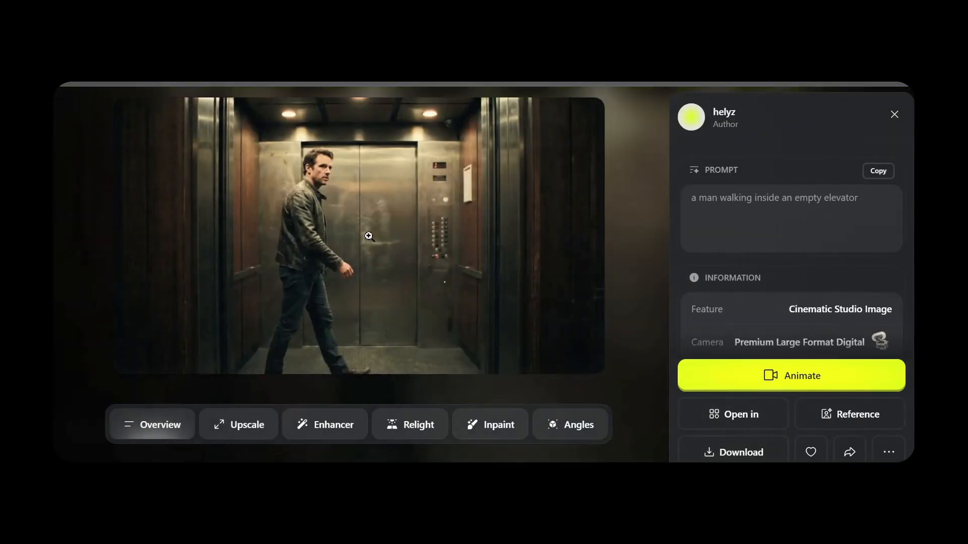
click(93, 203)
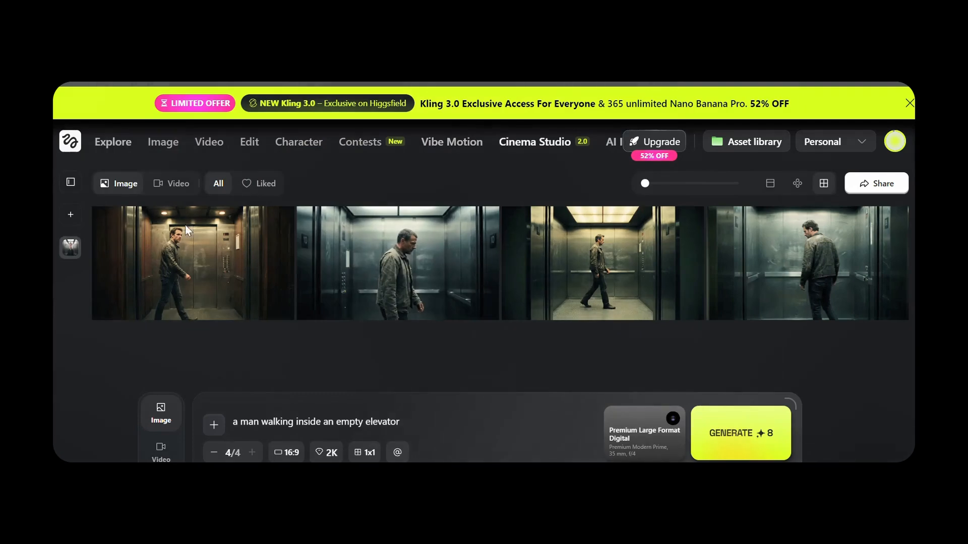
- View the second elevator image enlarged, and check the frame placement options for animating the first image
click(386, 256)
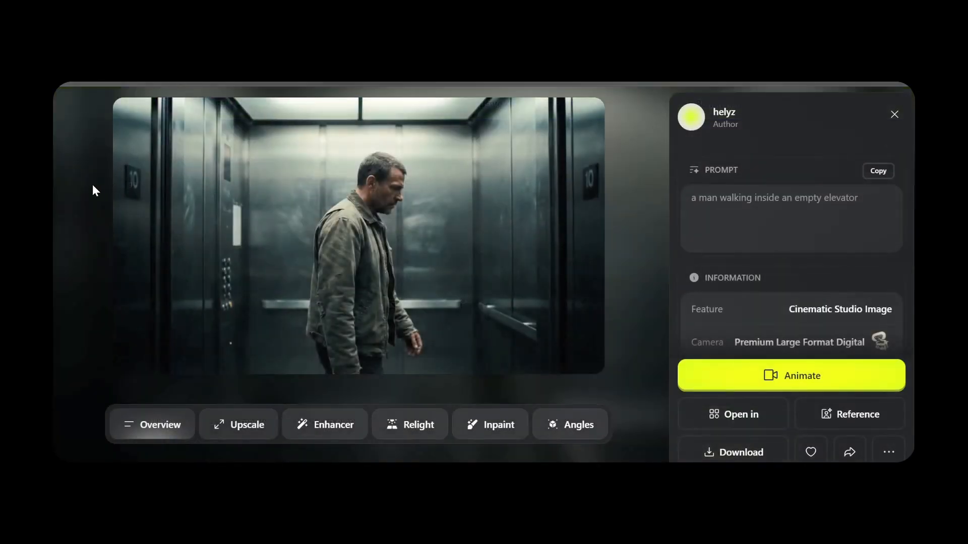
click(92, 184)
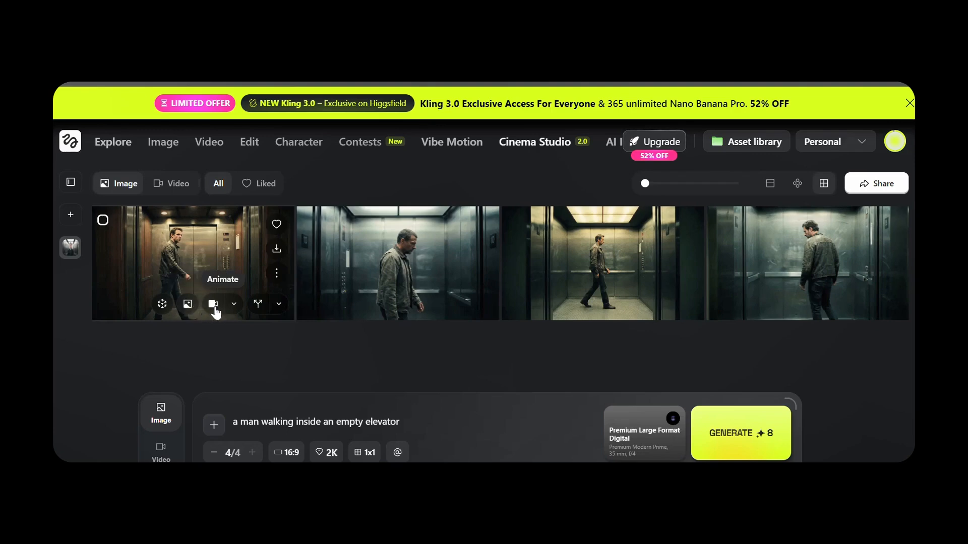
click(233, 304)
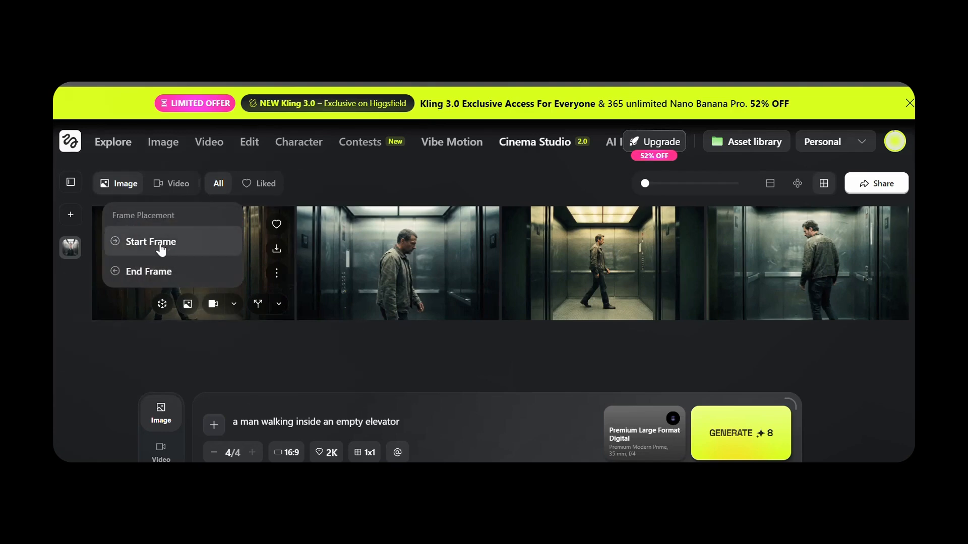
click(237, 335)
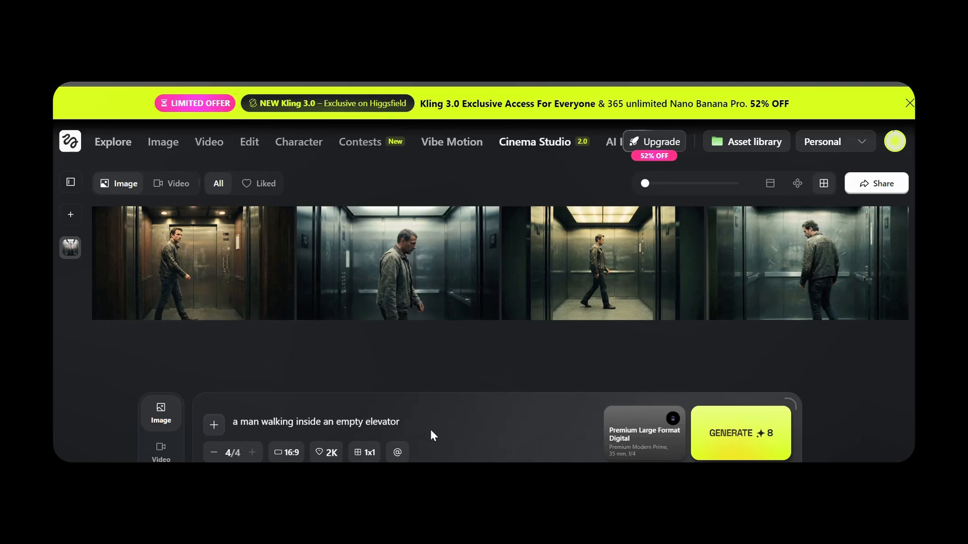
- Set grid generation to 3x3 with an image count of 1 and generate the elevator grid
click(371, 454)
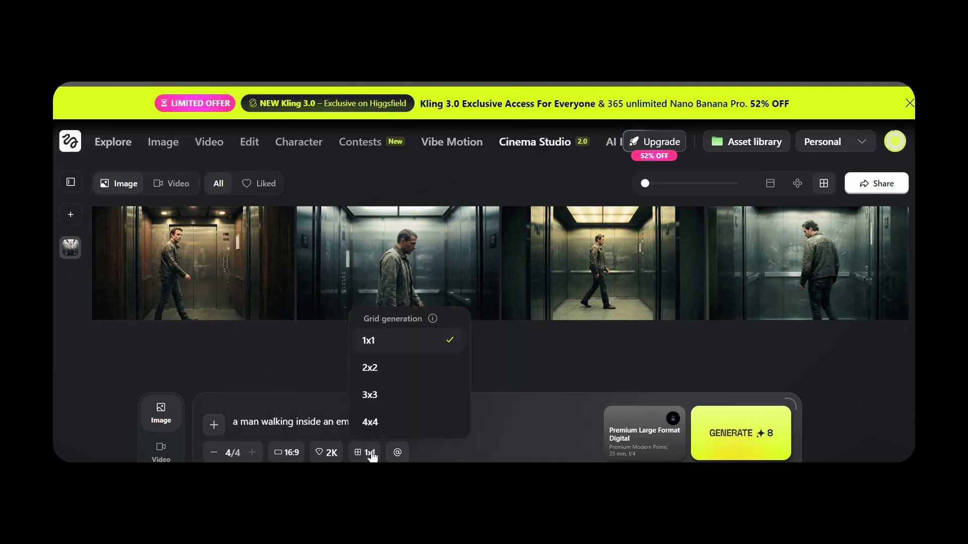
click(381, 398)
triple_click(212, 454)
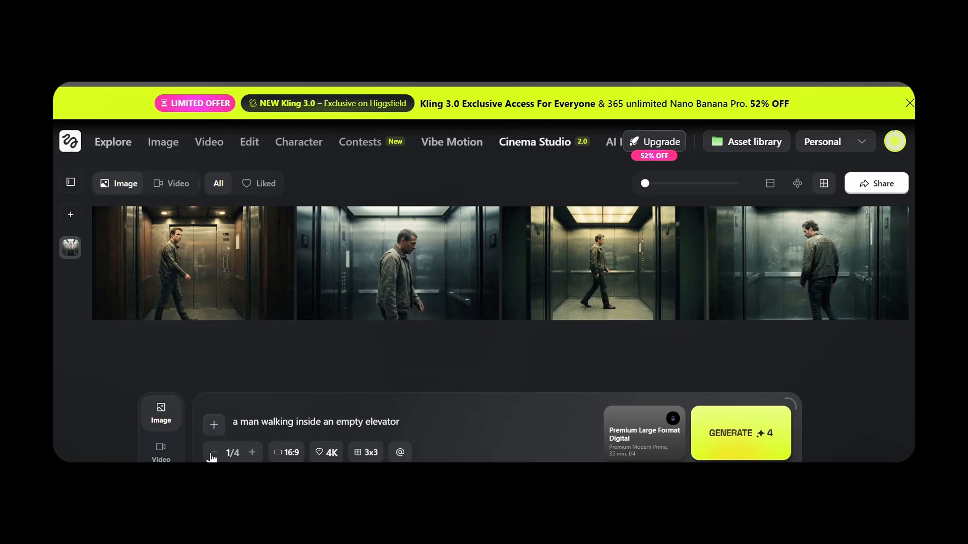
click(639, 445)
click(661, 451)
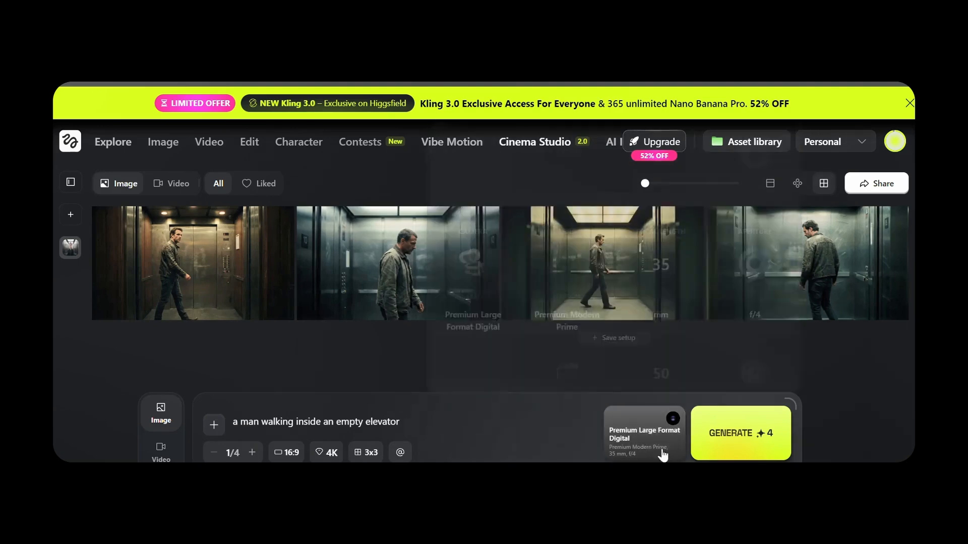
click(740, 433)
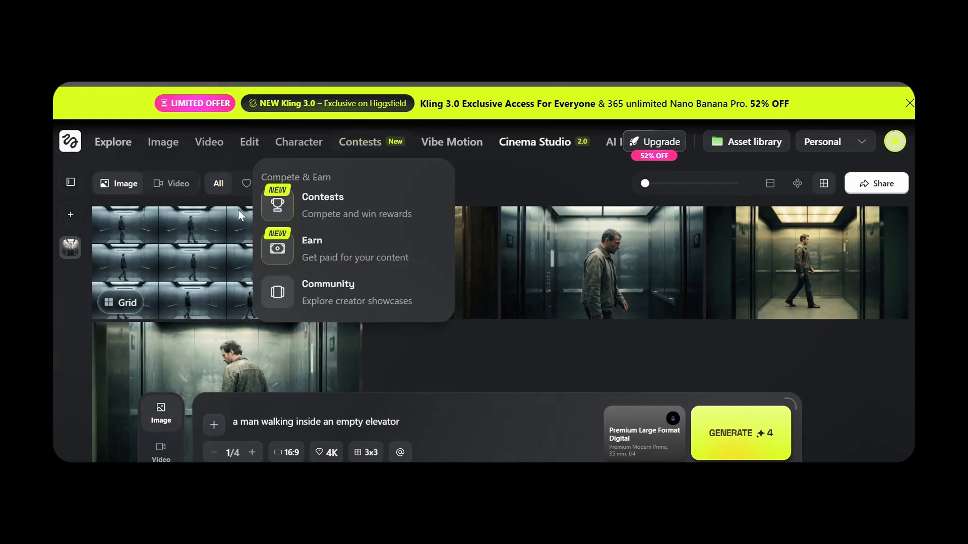
- View the individual frames of the generated 3x3 grid and return to the gallery
mouse_move(181, 271)
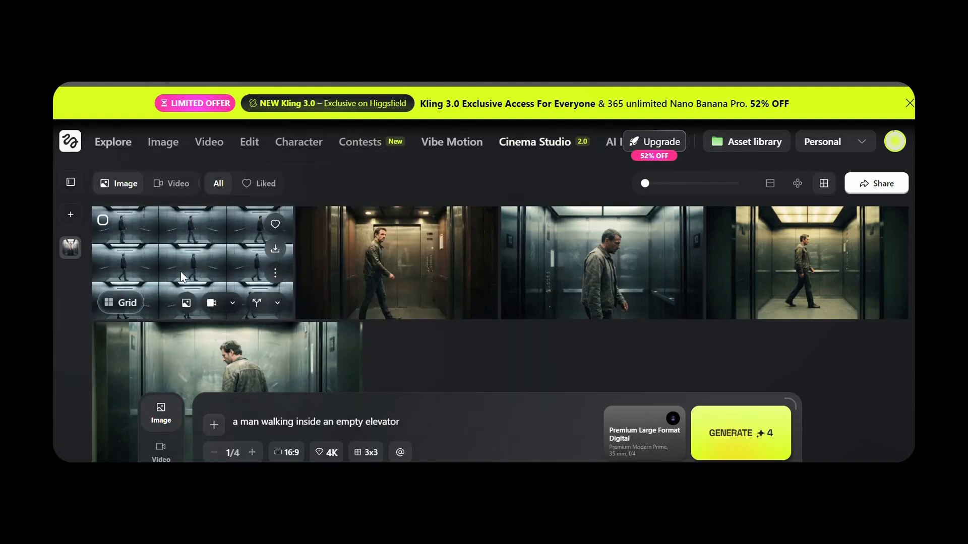
click(184, 232)
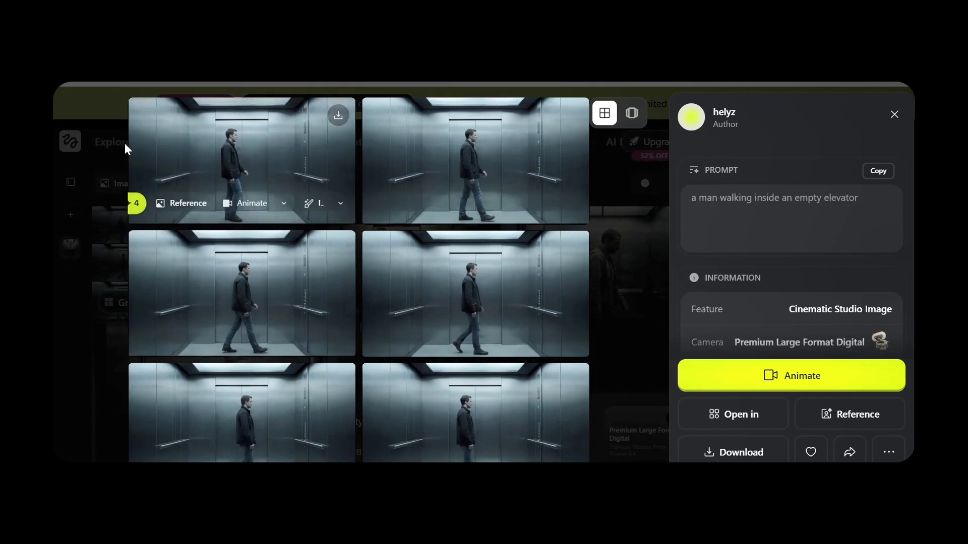
key(Escape)
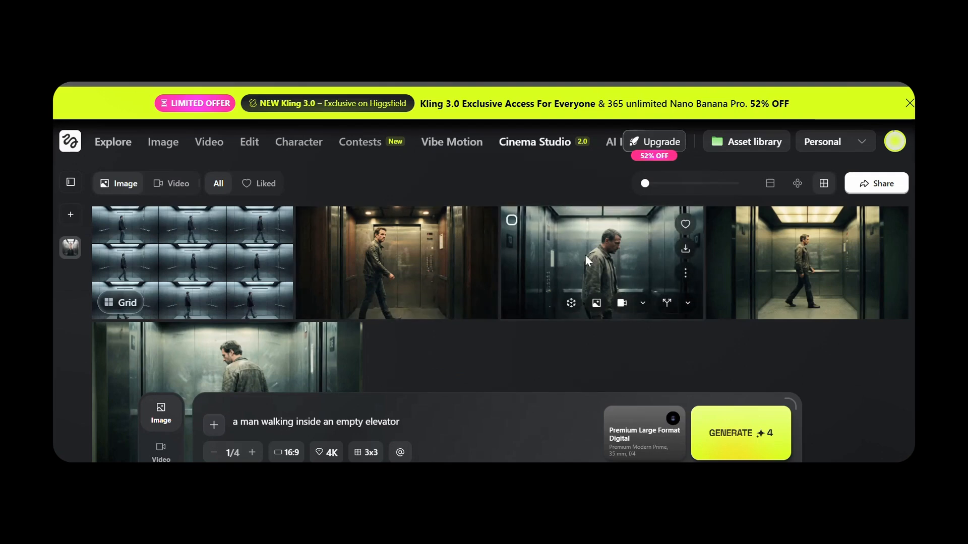
- Examine the upscale models and scale factors for the close side-view image of the man, and close without upscaling
click(585, 255)
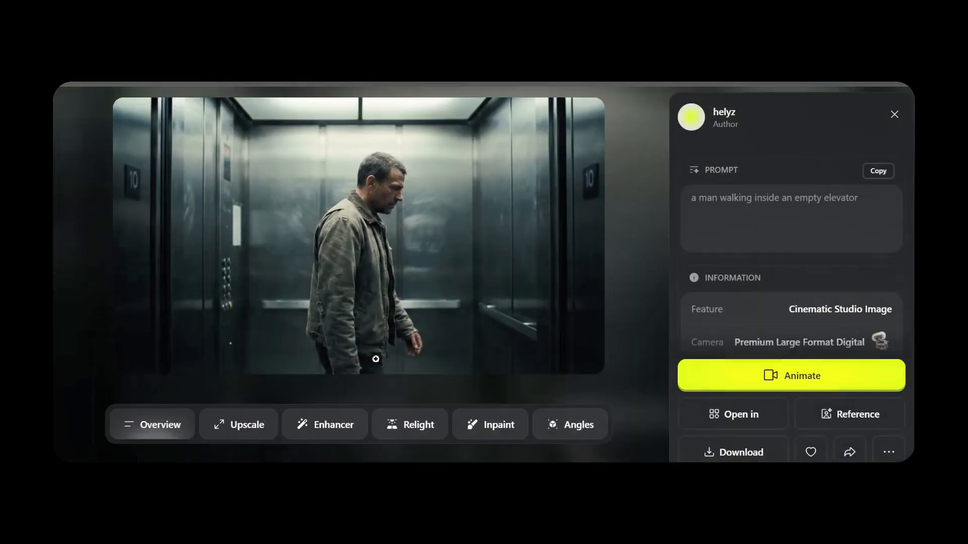
click(248, 426)
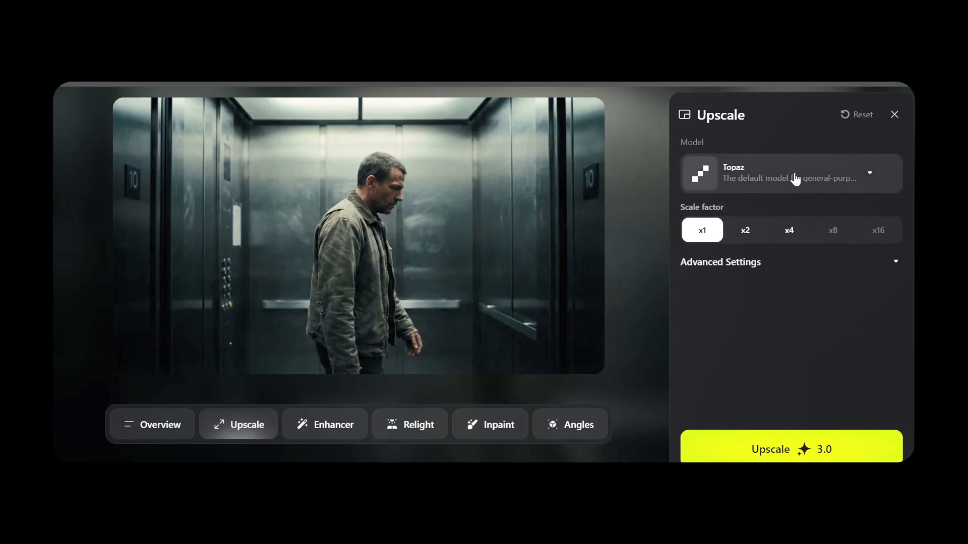
click(847, 185)
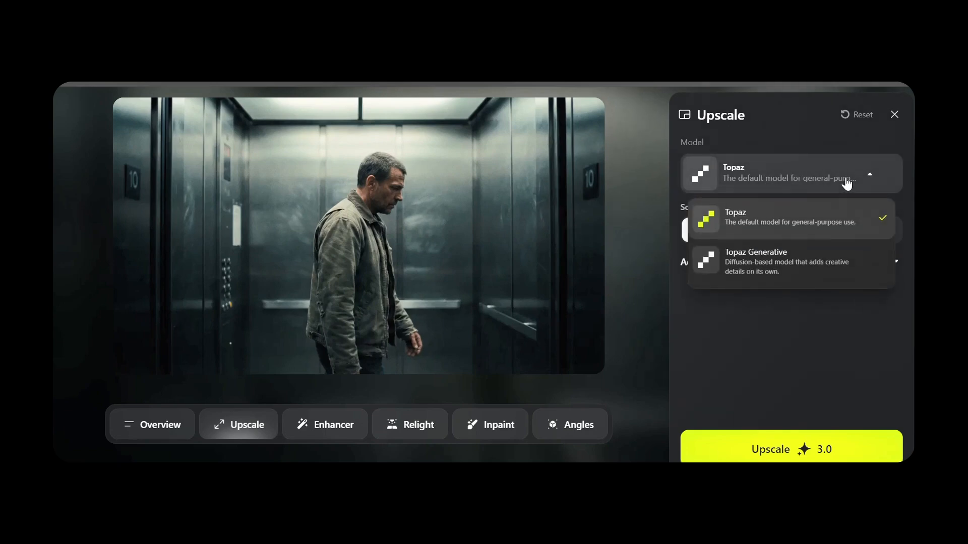
click(825, 190)
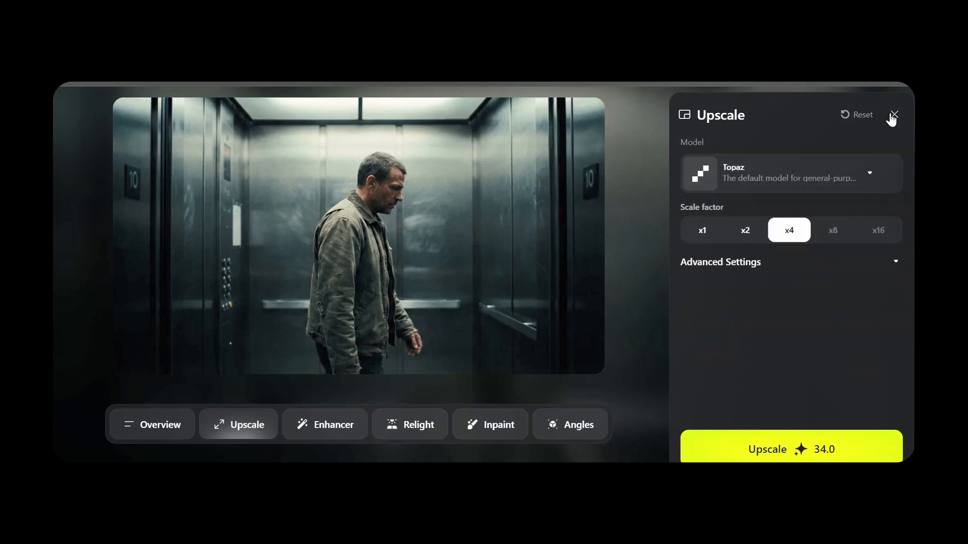
click(894, 116)
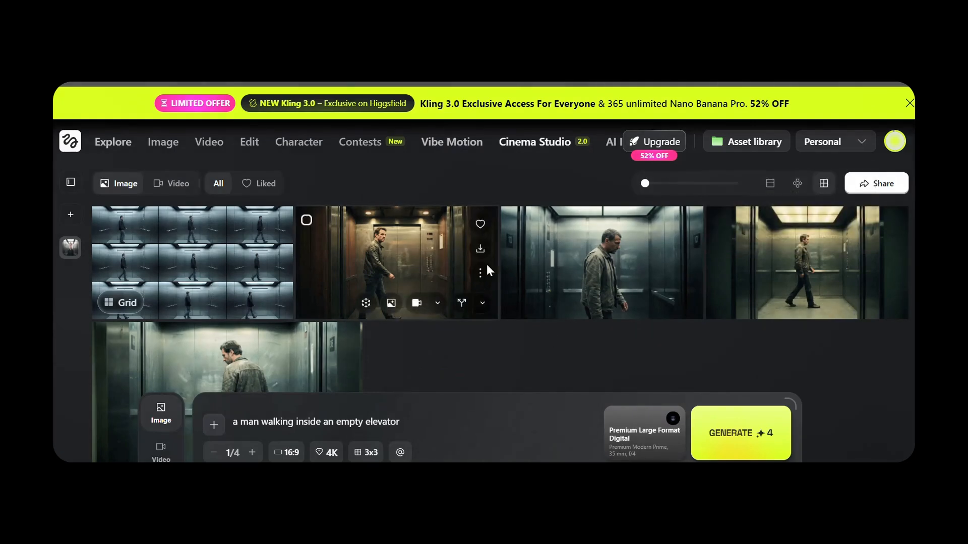
- Examine the camera angle controls for the same image with a 45° rotation, and close without generating
click(568, 261)
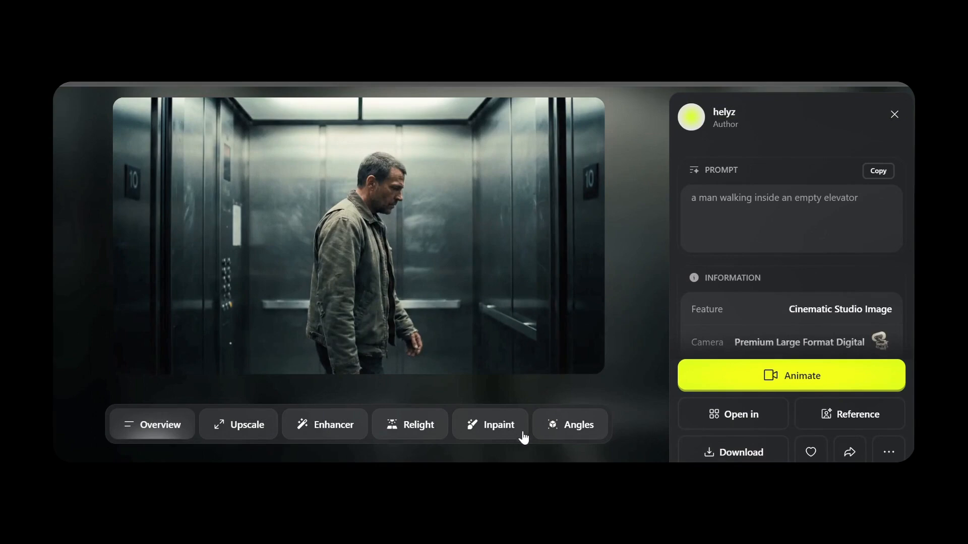
click(571, 429)
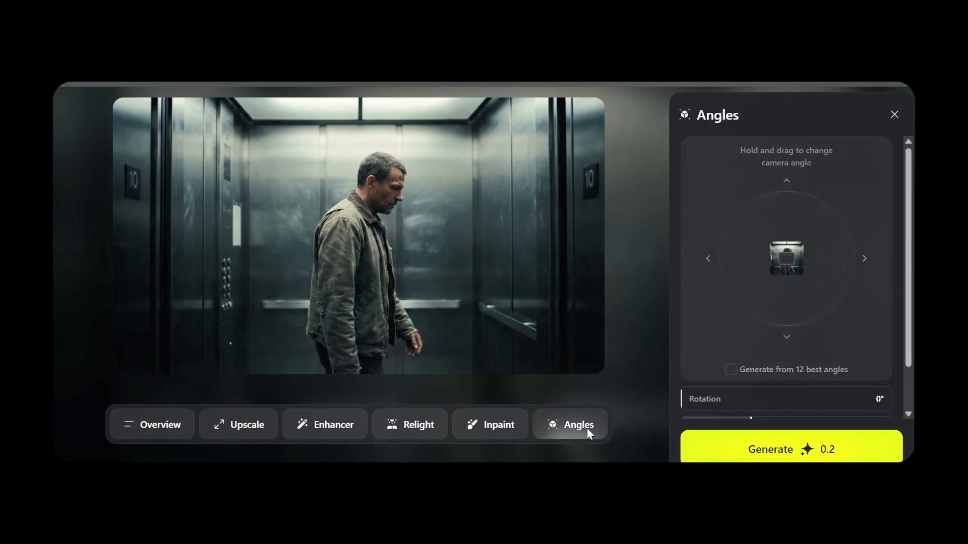
click(864, 259)
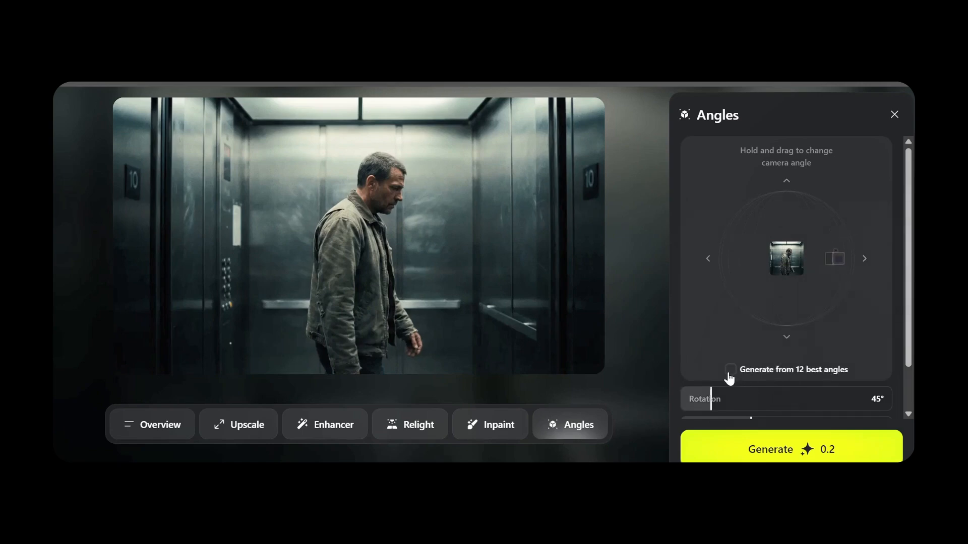
click(894, 114)
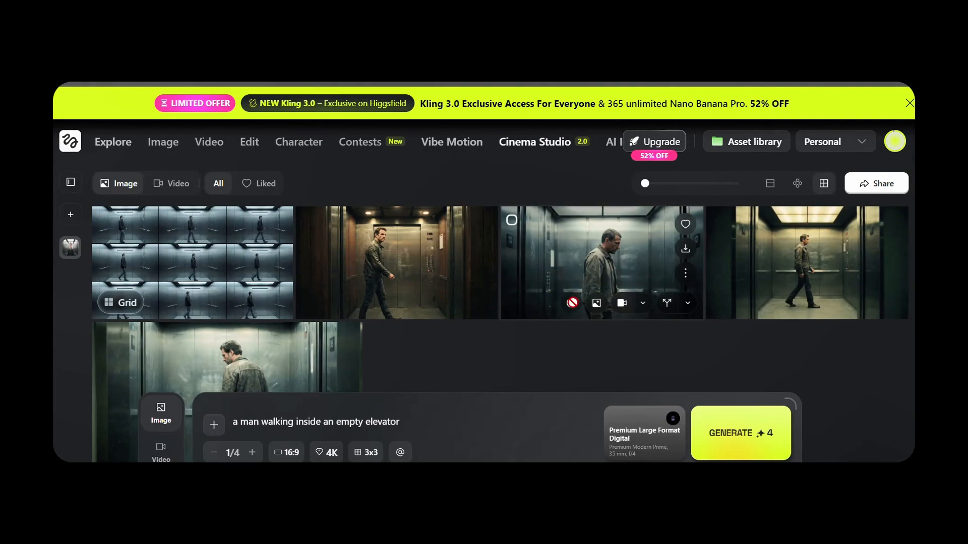
- Create a 3D scene from the close side-view image and add that image as a reference for the prompt
click(570, 304)
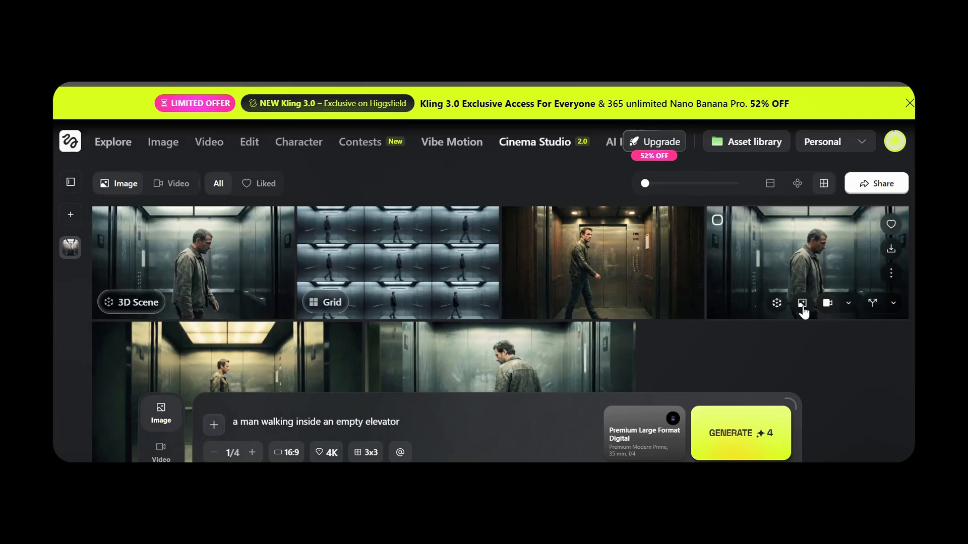
click(802, 304)
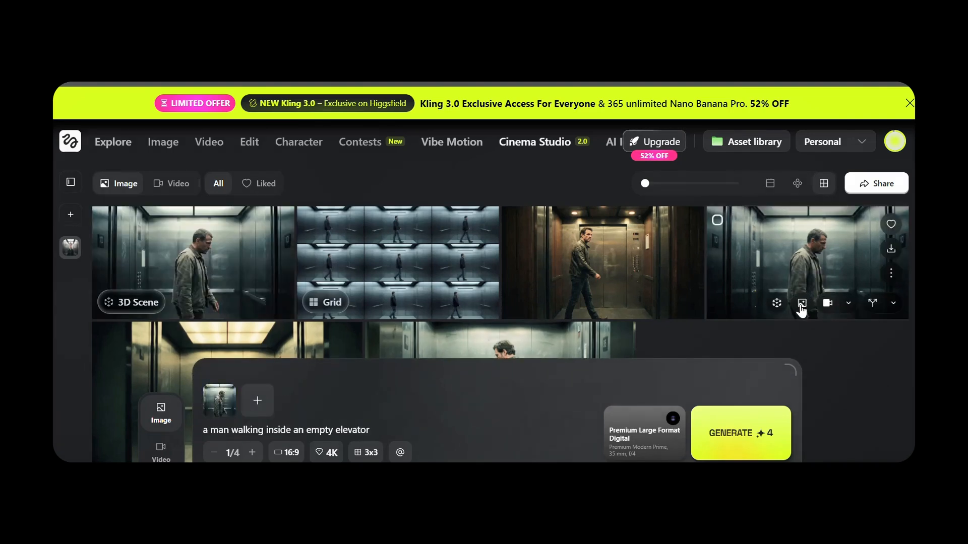
mouse_move(220, 396)
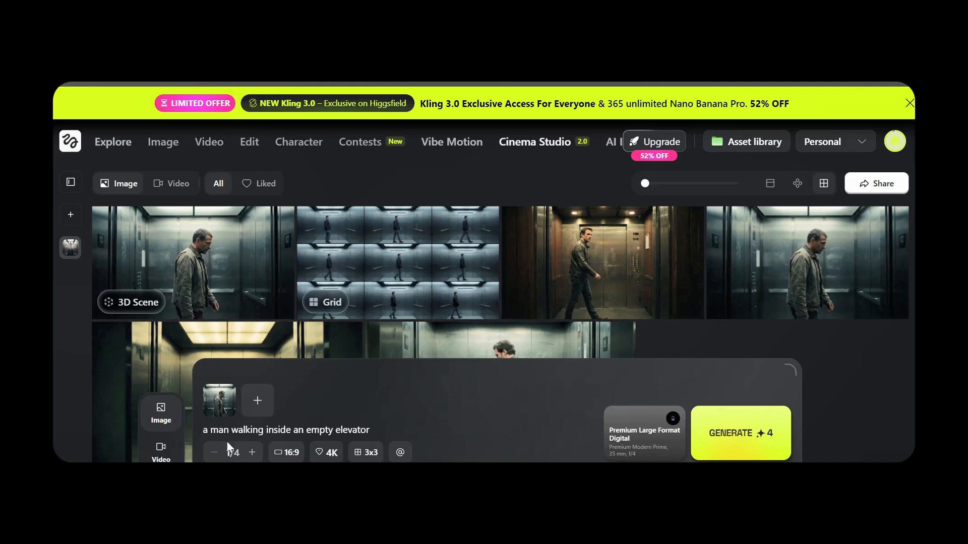
- Switch to video generation and enter the scene prompt "a man walking in an empty elevator"
click(161, 454)
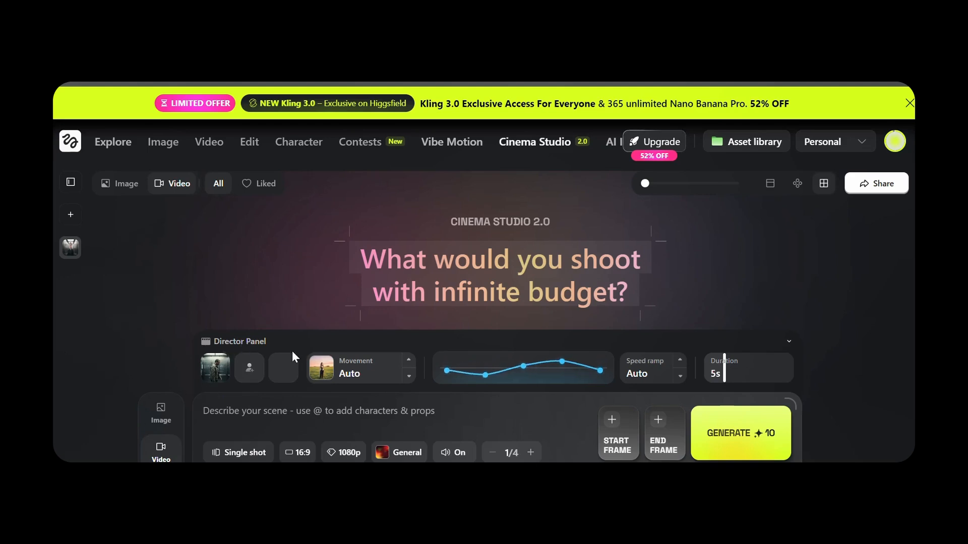
click(254, 414)
text(a man)
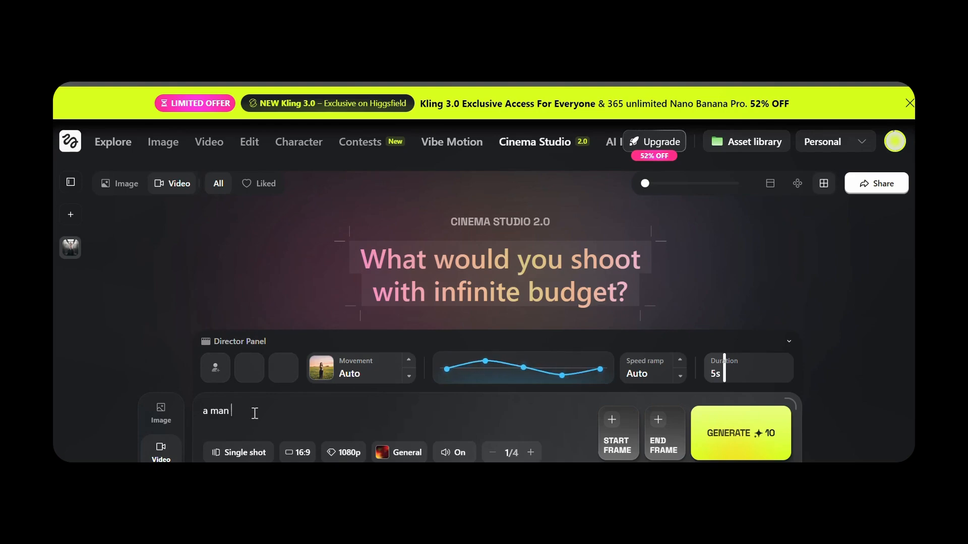
text( walking )
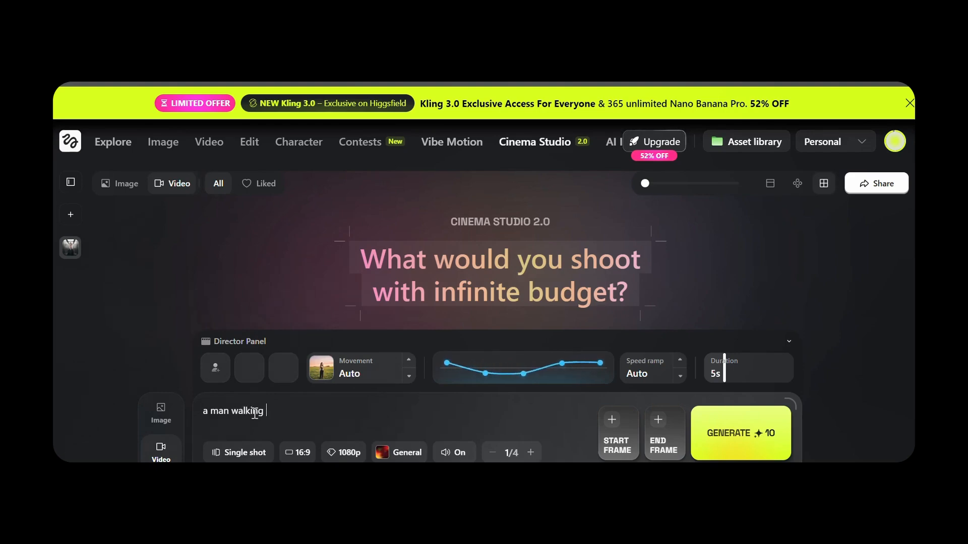
text(in an)
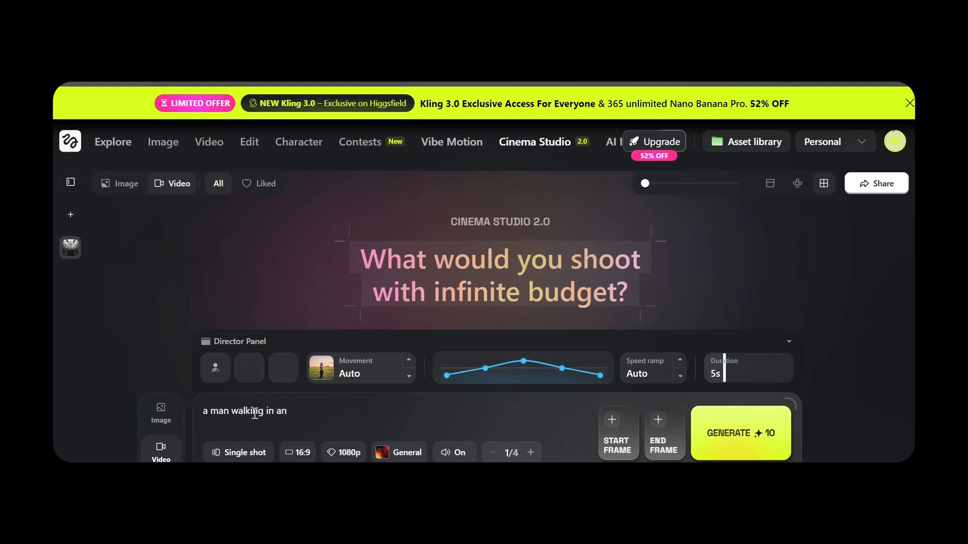
text( empty ev)
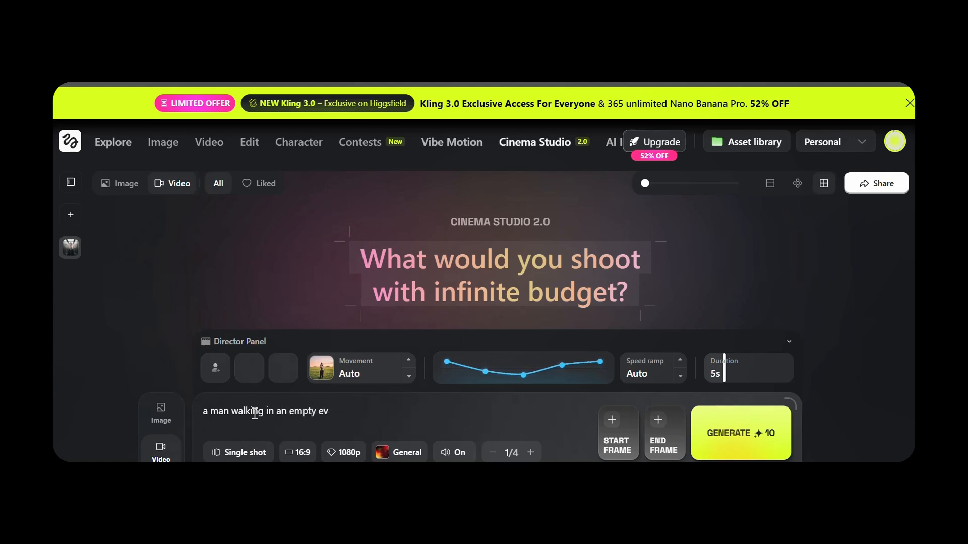
key(BackSpace)
text(levator)
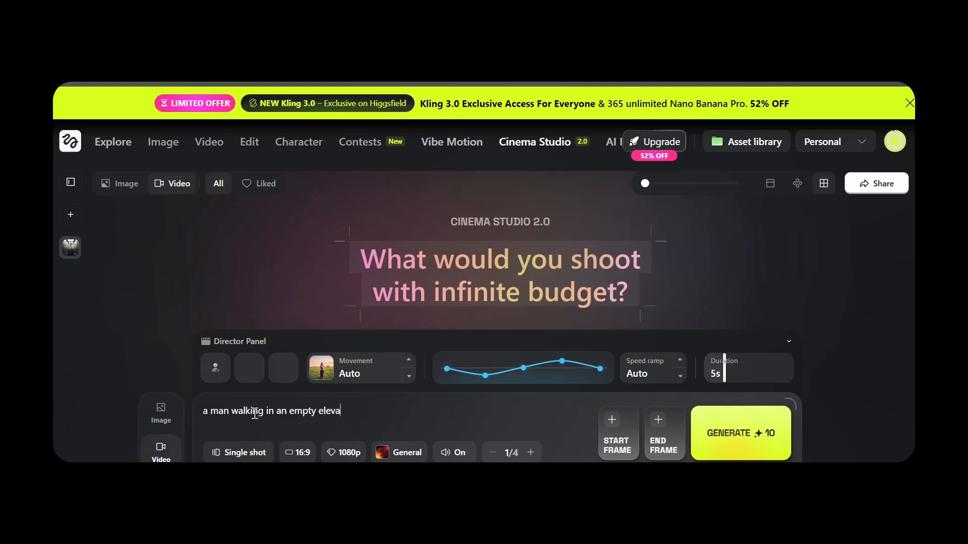
- Browse the camera movement presets and close the list, leaving the movement on Auto
click(362, 375)
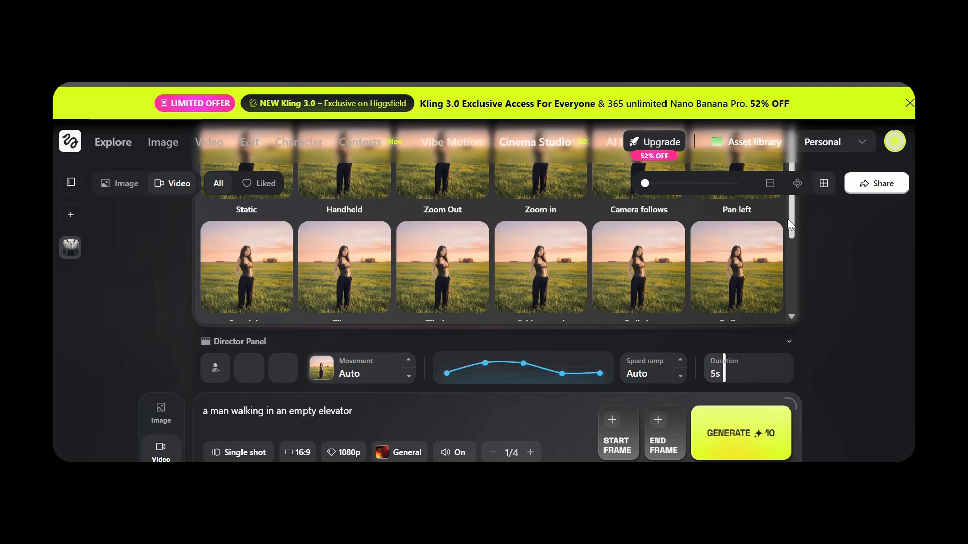
drag(792, 229, 763, 249)
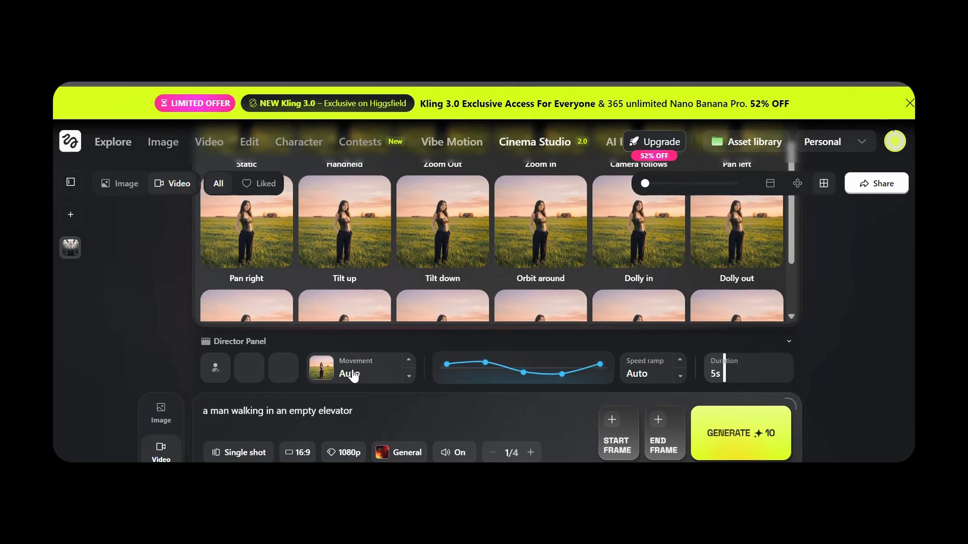
click(355, 375)
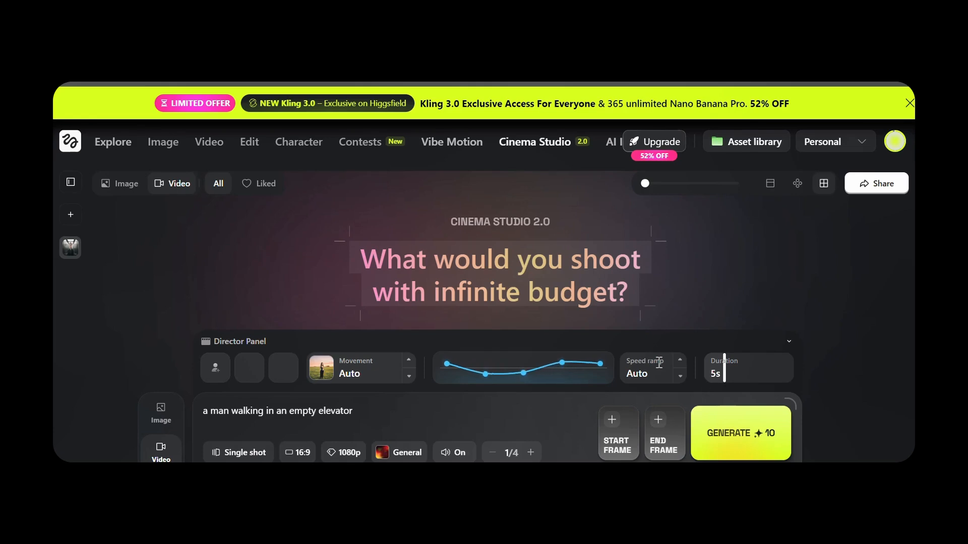
- Try a custom speed ramp curve and a different clip duration, restoring the speed ramp to Auto and the duration to 5 s
click(680, 378)
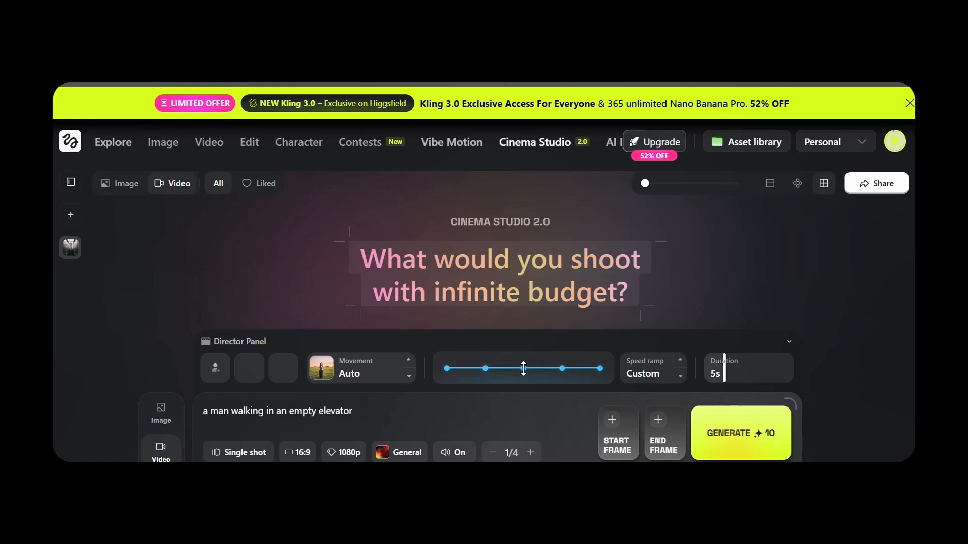
drag(522, 368, 529, 396)
drag(561, 368, 560, 366)
click(679, 361)
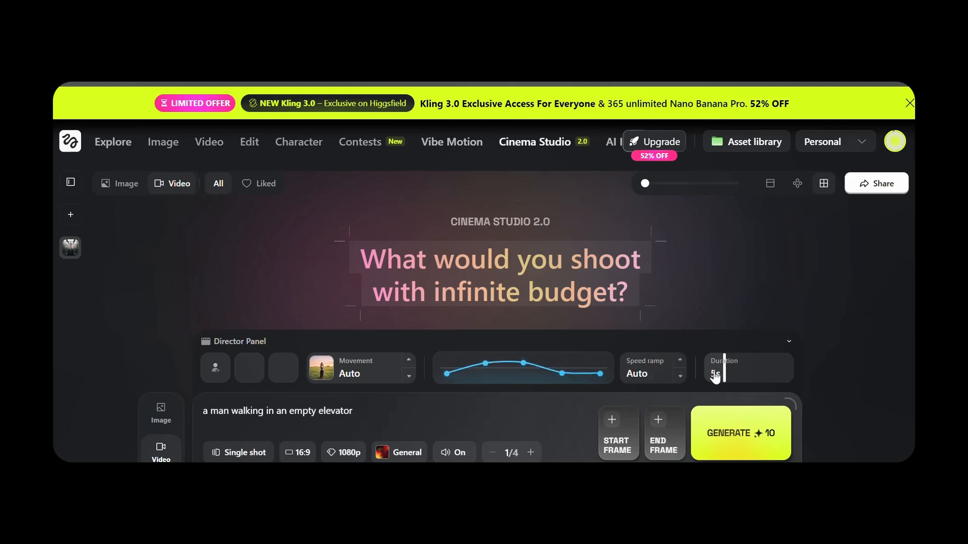
right_click(752, 374)
drag(778, 369, 729, 370)
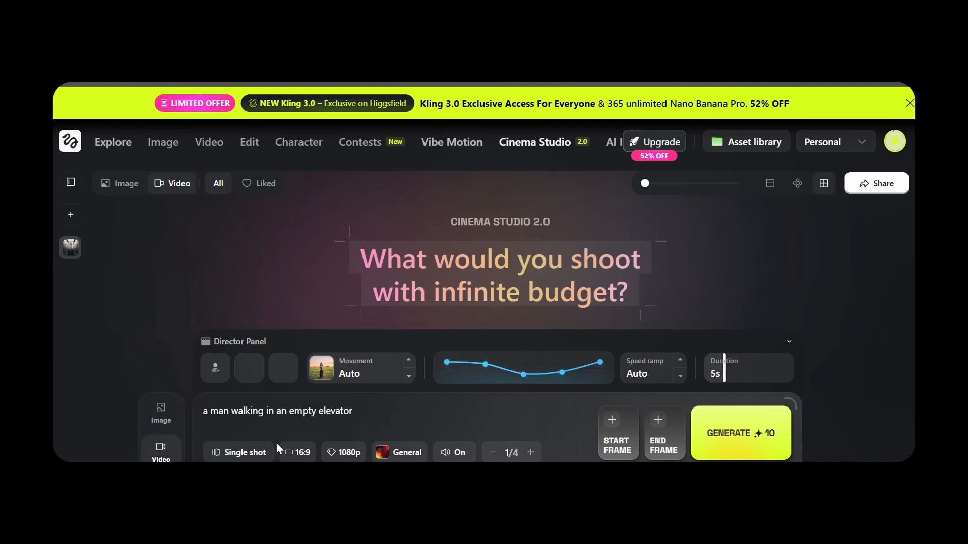
- Try the Multi-shot Manual mode for the video, then set the shot mode to Multi-shot Auto
click(238, 456)
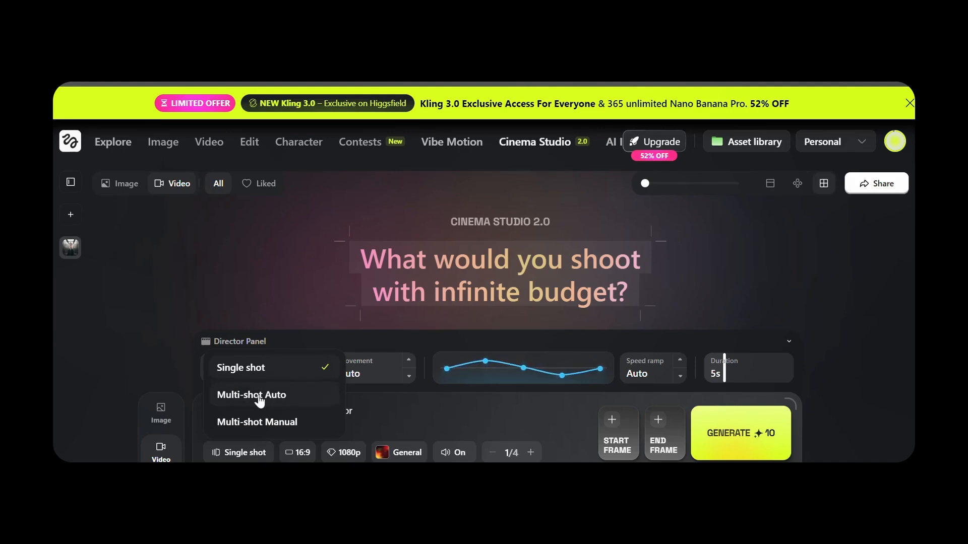
click(266, 424)
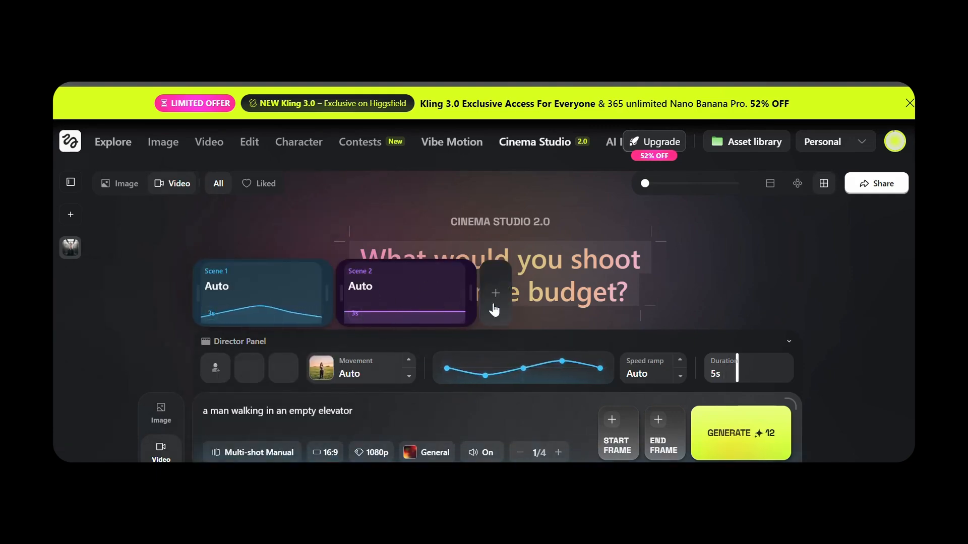
click(252, 452)
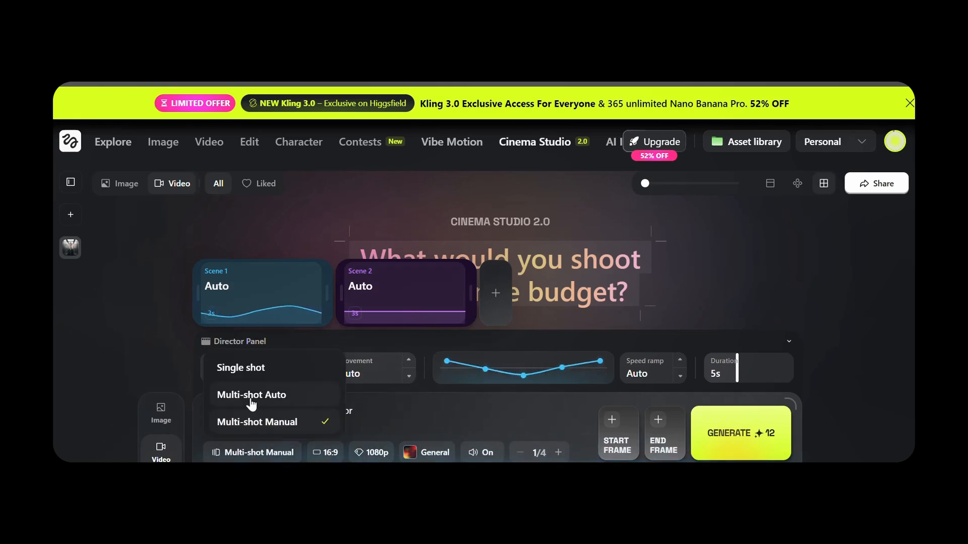
click(251, 405)
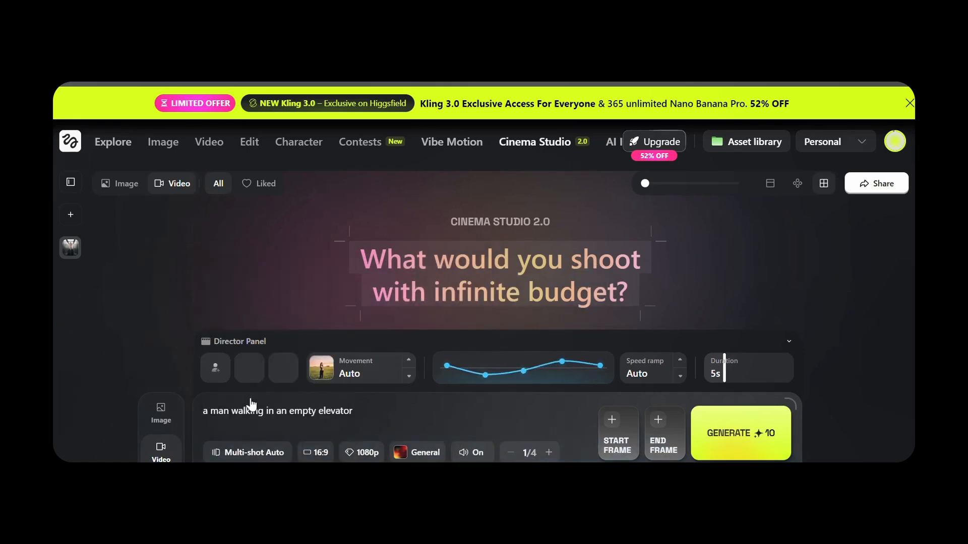
- Keep the video's aspect ratio at 16:9, its quality at 1080p and the number of generated videos at 1
click(311, 453)
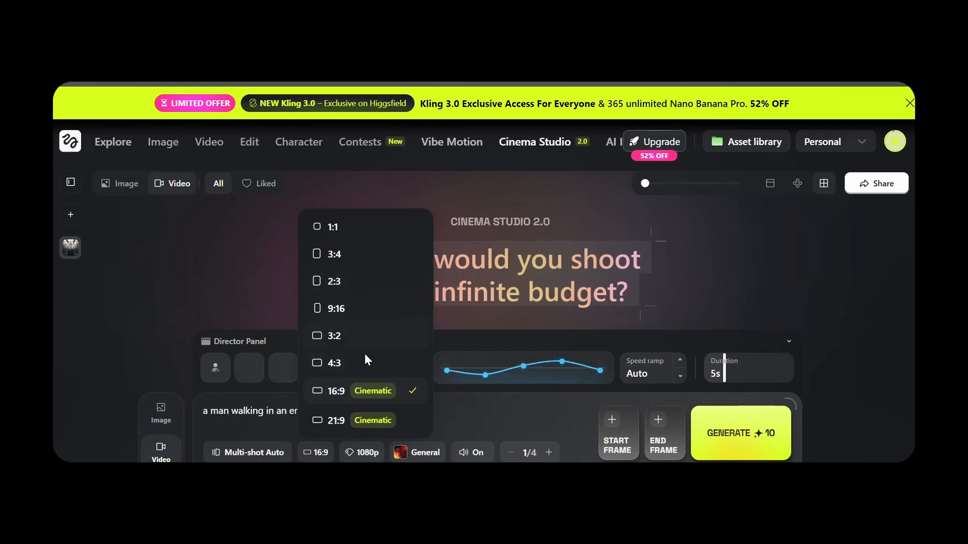
click(339, 398)
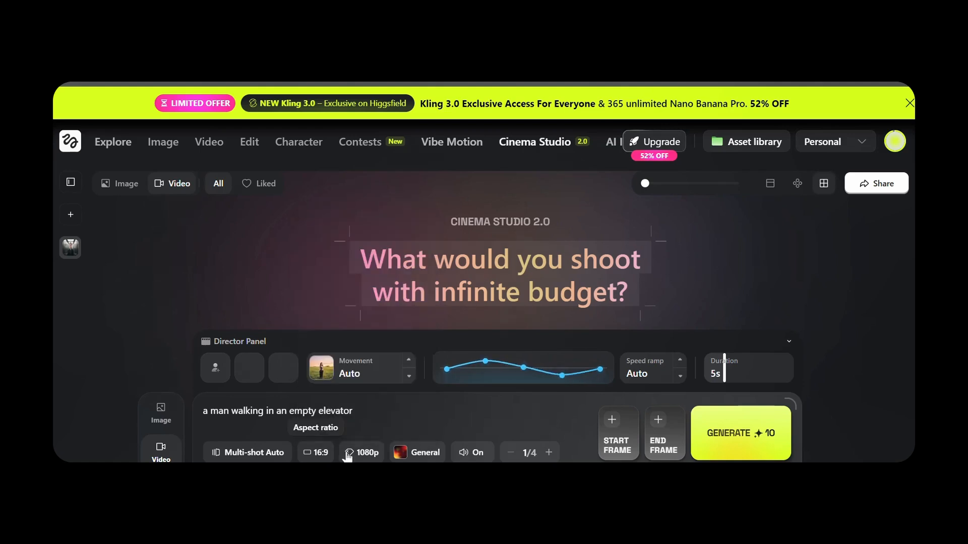
click(361, 452)
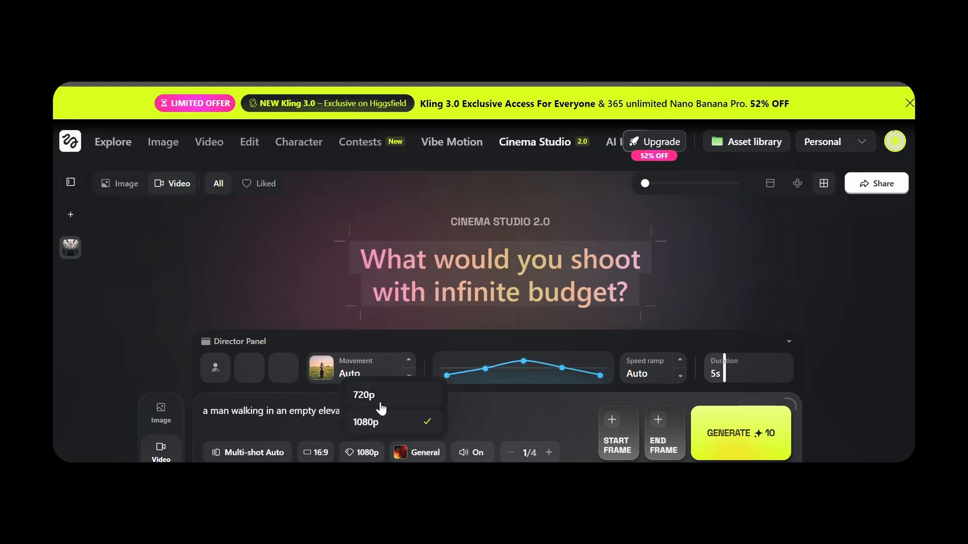
click(392, 431)
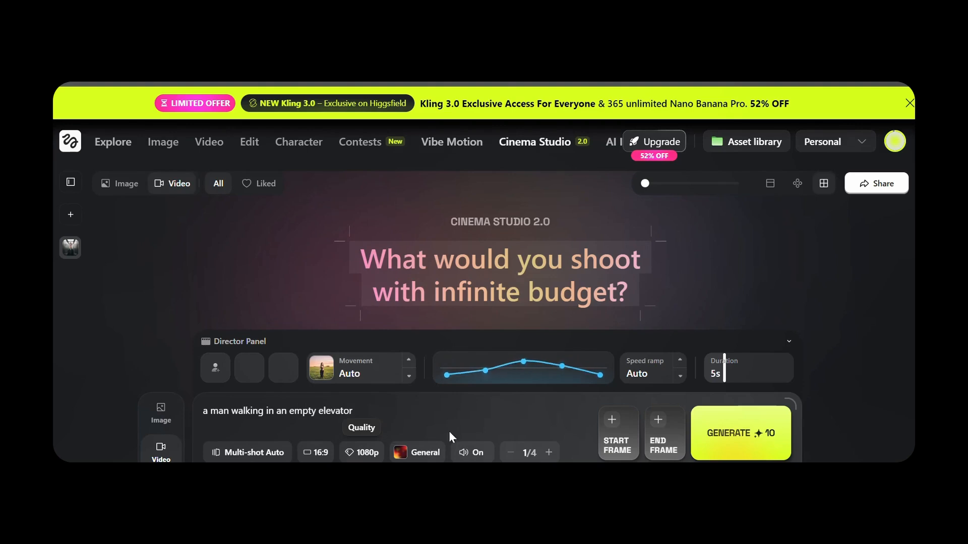
click(550, 453)
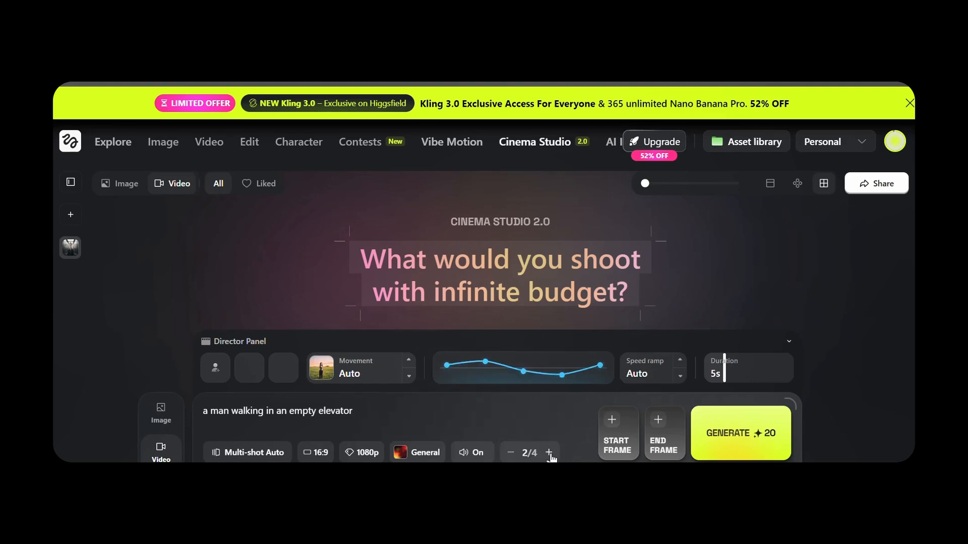
click(512, 453)
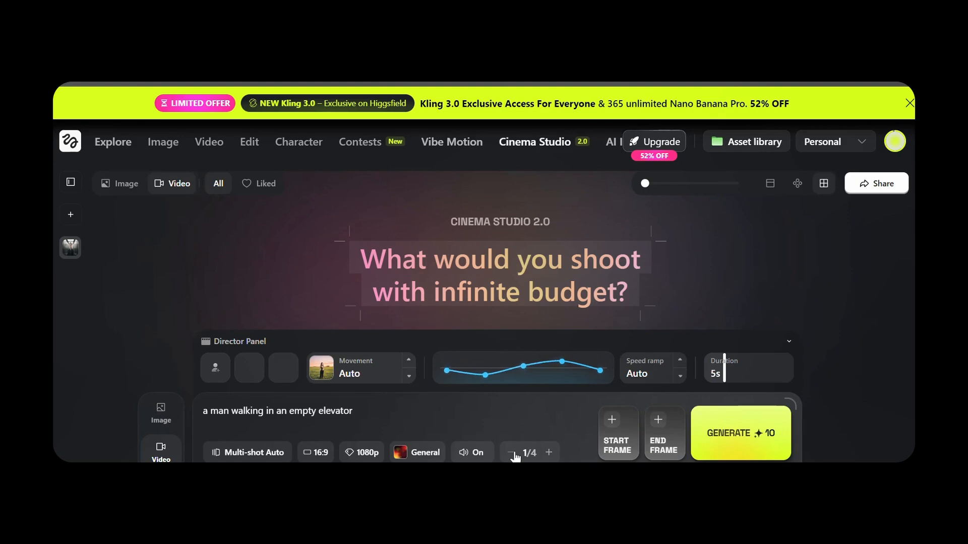
- Set the video genre to Suspense and generate the video with the elevator image as the character reference
click(413, 454)
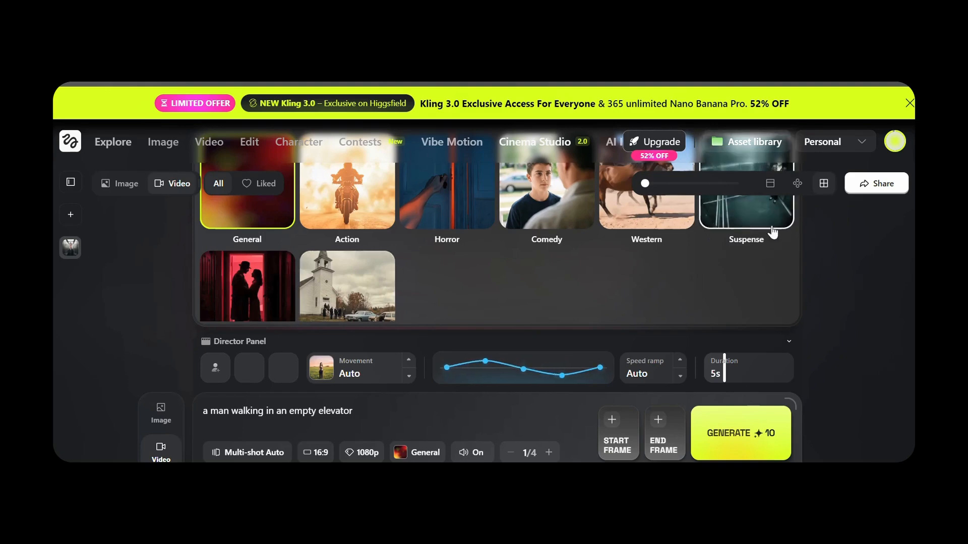
click(745, 224)
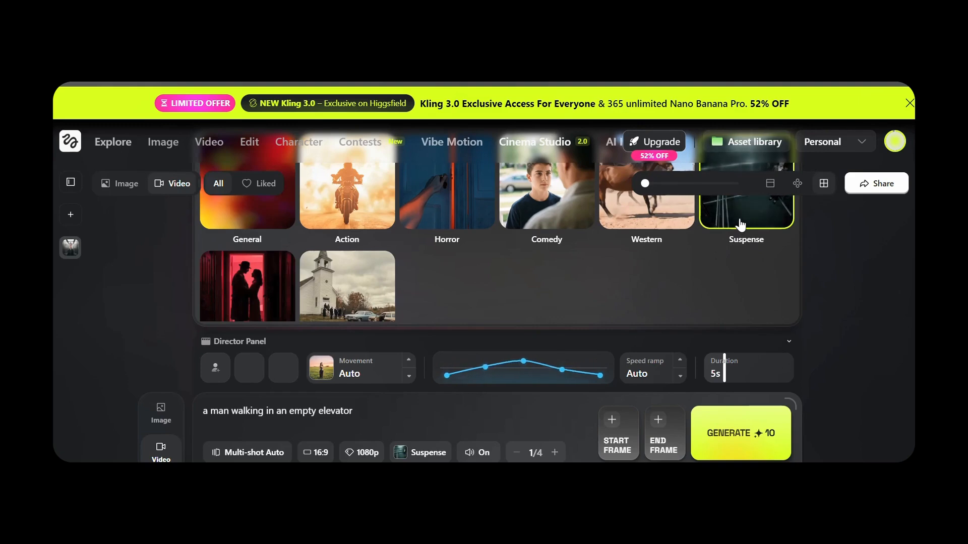
click(476, 425)
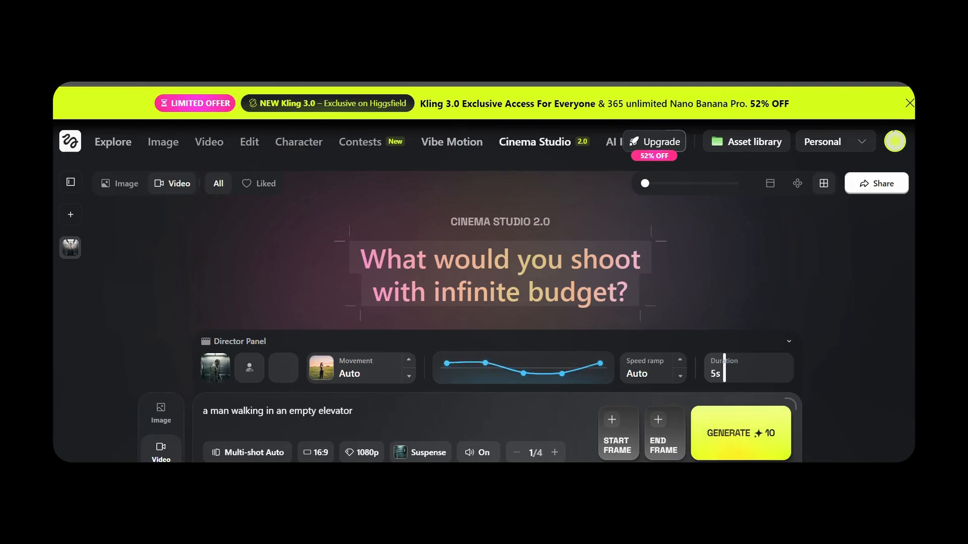
click(756, 435)
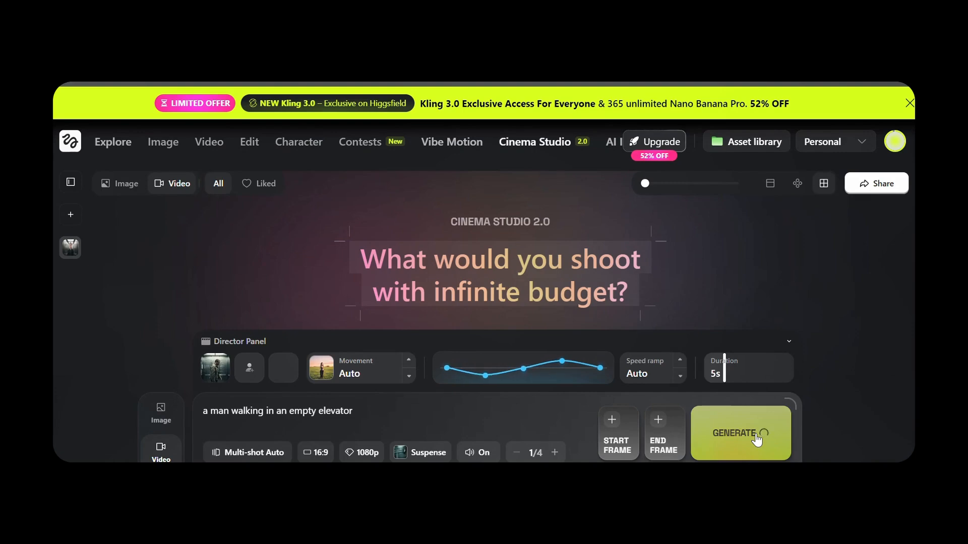